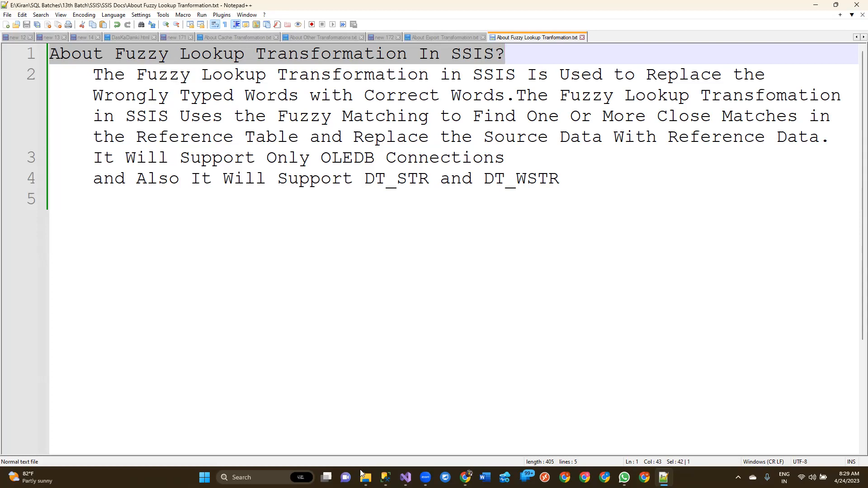
Review the Fuzzy Lookup Transformation notes on fuzzy matching, the OLEDB connection and the DT_STR and DT_WSTR data types
{"action": "left_click", "coordinate": [517, 95]}
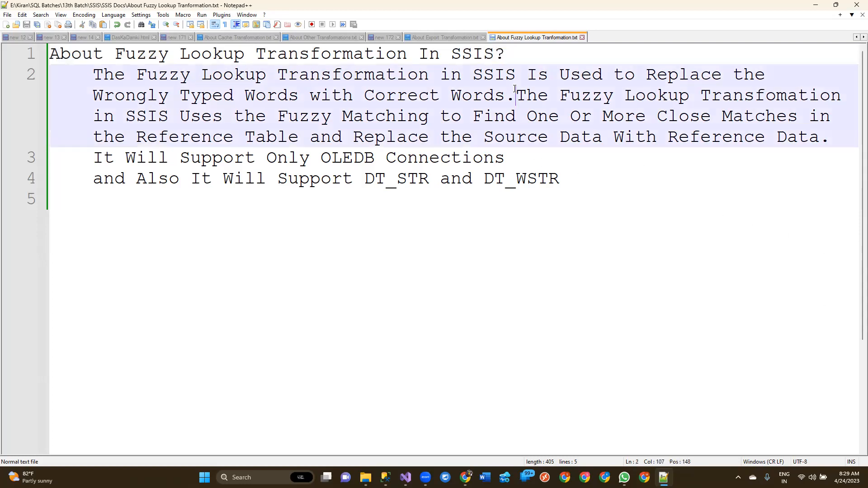
{"action": "left_click_drag", "start_coordinate": [180, 117], "coordinate": [586, 130]}
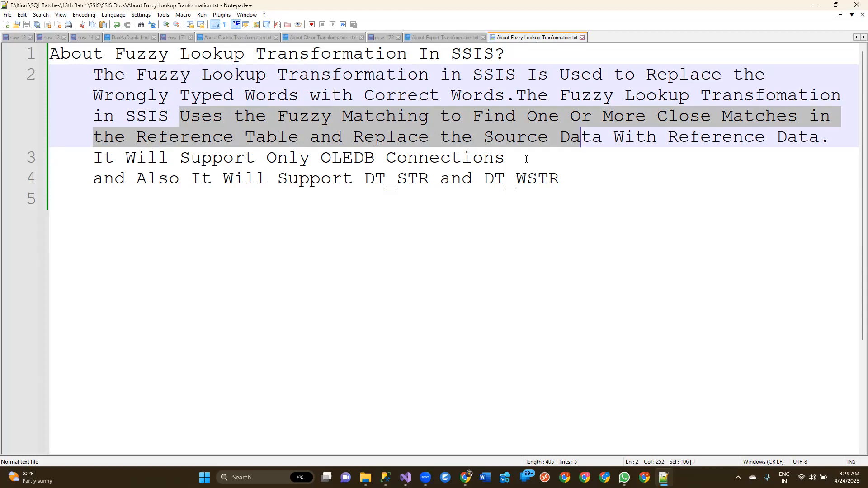
{"action": "left_click_drag", "start_coordinate": [519, 159], "coordinate": [256, 143]}
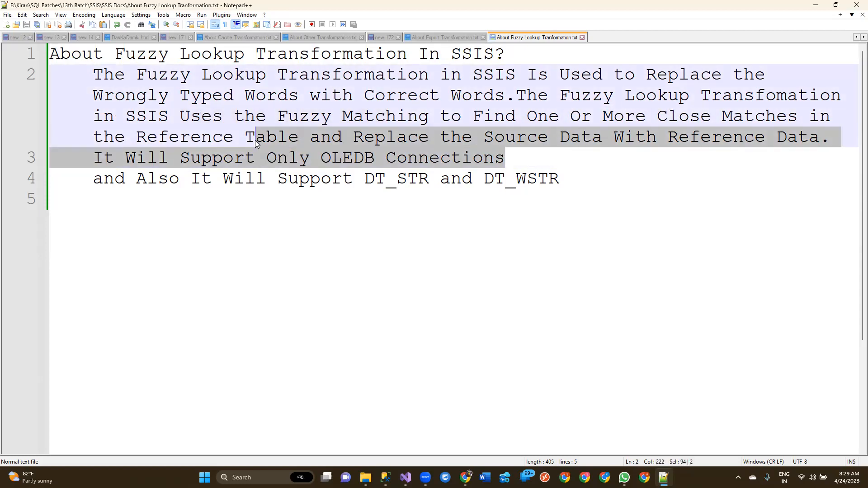
{"action": "double_click", "coordinate": [354, 158]}
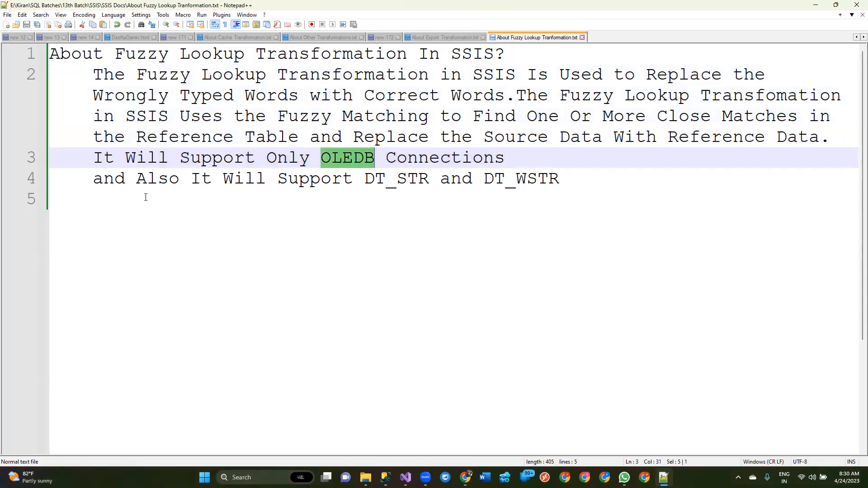
{"action": "left_click_drag", "start_coordinate": [363, 182], "coordinate": [431, 176]}
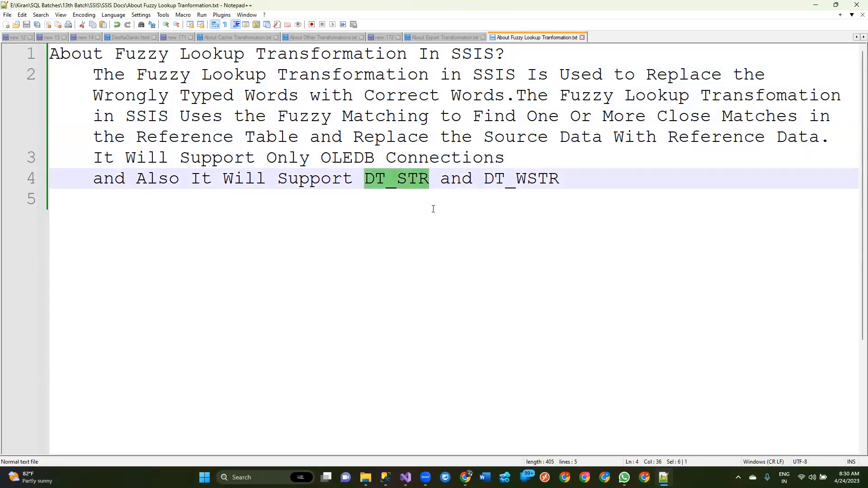
{"action": "left_click_drag", "start_coordinate": [488, 178], "coordinate": [562, 179]}
Switch to SQL Server Management Studio and clear all existing text from the open query
{"action": "left_click", "coordinate": [385, 477]}
{"action": "key", "text": "ctrl+a"}
{"action": "key", "text": "Delete"}
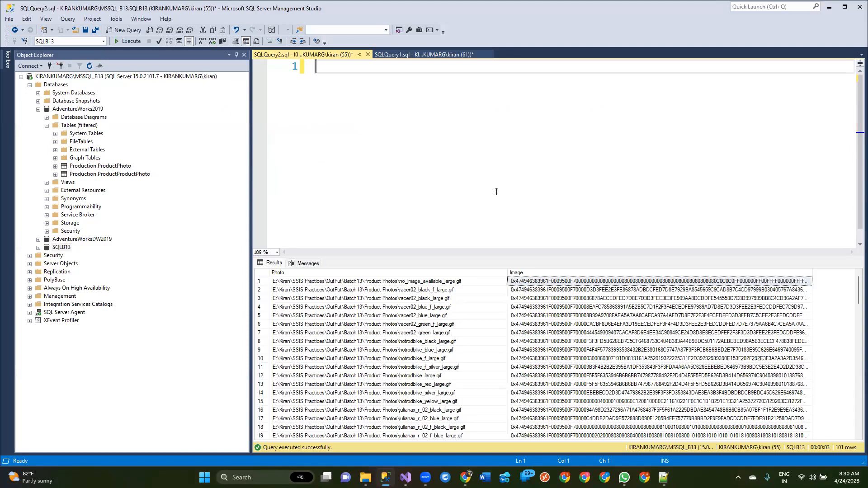
Write a CREATE TABLE Citis statement with opening and closing parentheses on separate lines and an empty line between them
{"action": "type", "text": "CREATE TABLE Citis"}
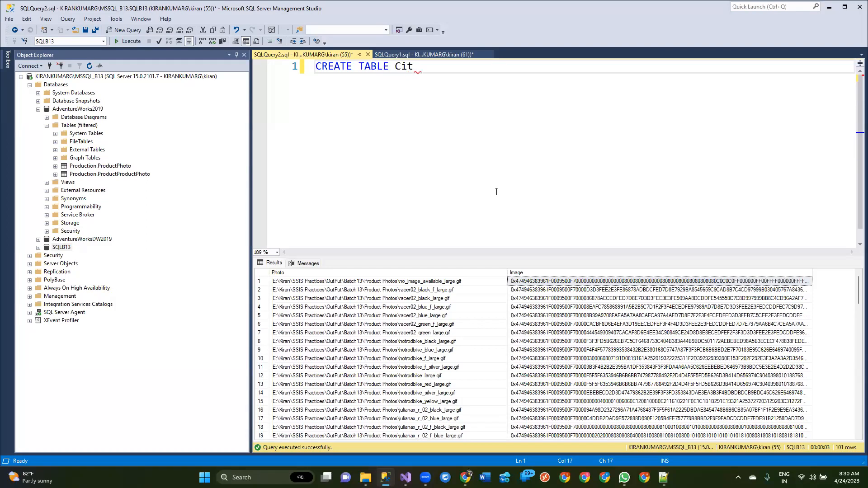
{"action": "key", "text": "BackSpace"}
{"action": "key", "text": "BackSpace"}
{"action": "type", "text": "is"}
{"action": "key", "text": "Return"}
{"action": "type", "text": "("}
{"action": "key", "text": "Return"}
{"action": "key", "text": "Return"}
{"action": "type", "text": ")"}
Define the Citis table's columns as CID INT IDENTITY(1,1) and CName VARCHAR(100)
{"action": "key", "text": "Up"}
{"action": "type", "text": "CI"}
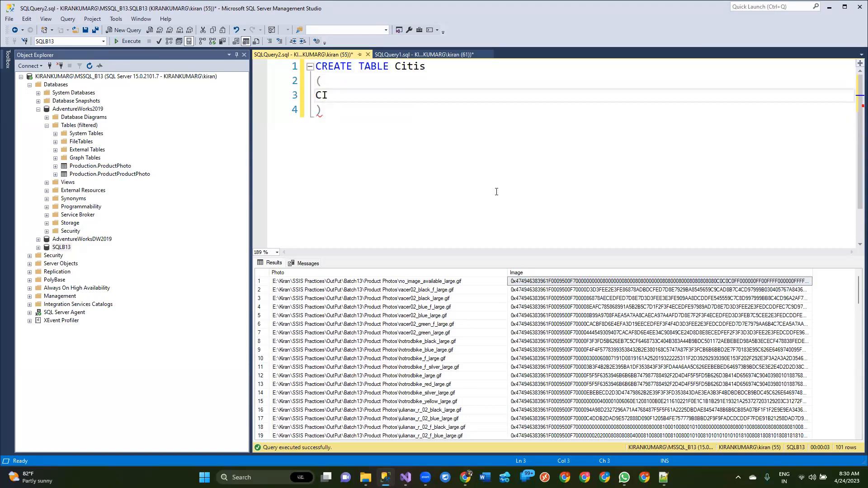
{"action": "type", "text": "D INT IDENTITY"}
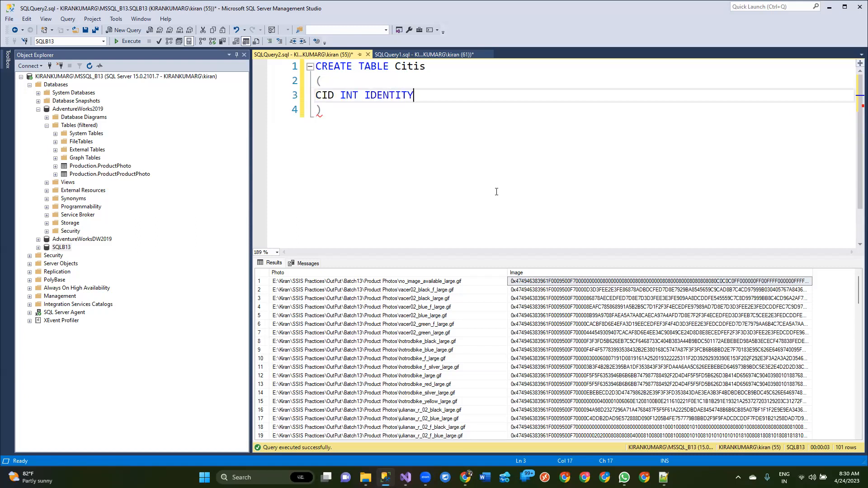
{"action": "type", "text": "(1,1),"}
{"action": "key", "text": "Return"}
{"action": "type", "text": "CName "}
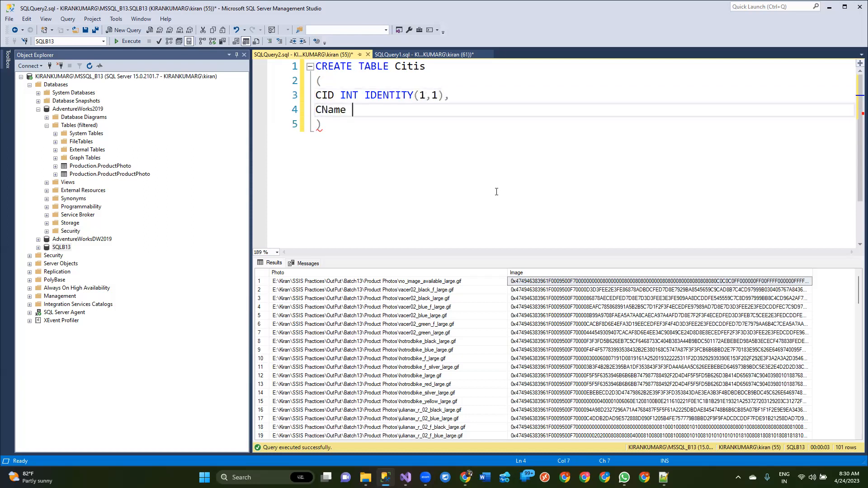
{"action": "type", "text": "VARCHAR(100)"}
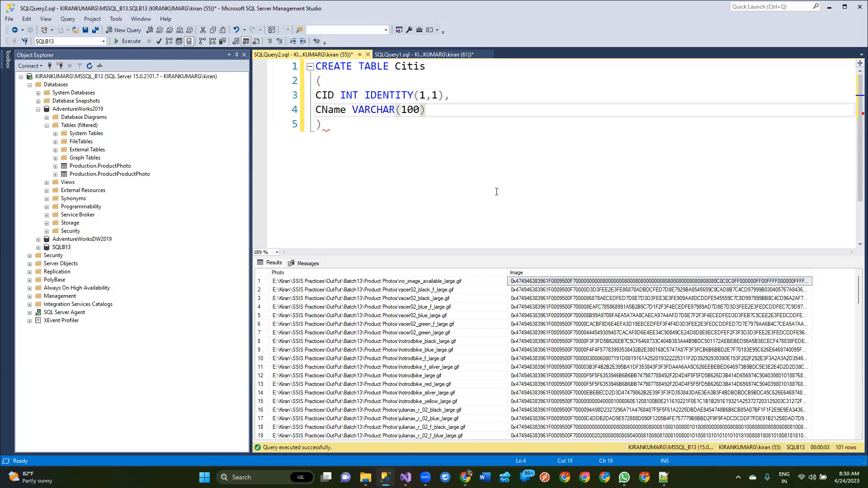
Execute the CREATE TABLE statement for Citis
{"action": "key", "text": "Down"}
{"action": "key", "text": "ctrl+a"}
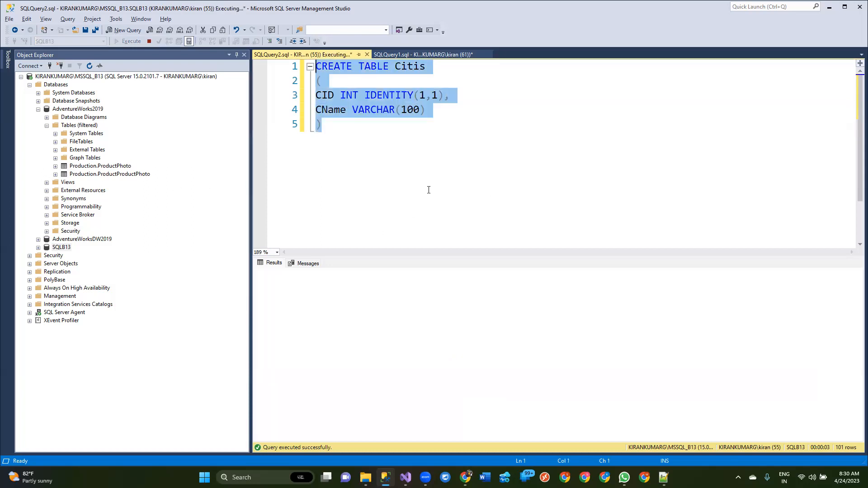
{"action": "key", "text": "F5"}
Begin an INSERT INTO Citis(CName) statement below the table definition, reusing the table name from the CREATE TABLE line
{"action": "left_click", "coordinate": [475, 207]}
{"action": "key", "text": "Return"}
{"action": "key", "text": "Return"}
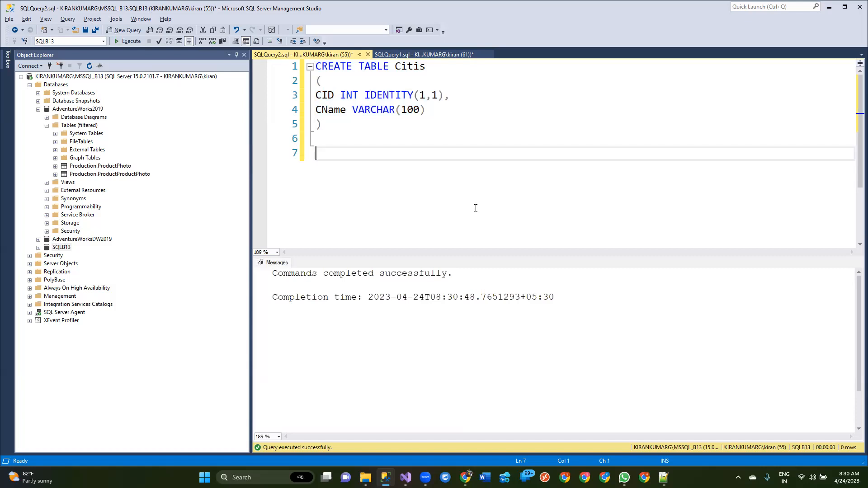
{"action": "type", "text": "INSERT INTO"}
{"action": "left_click", "coordinate": [405, 67]}
{"action": "double_click", "coordinate": [404, 67]}
{"action": "key", "text": "ctrl+c"}
{"action": "left_click", "coordinate": [405, 152]}
{"action": "key", "text": "ctrl+v"}
{"action": "type", "text": "("}
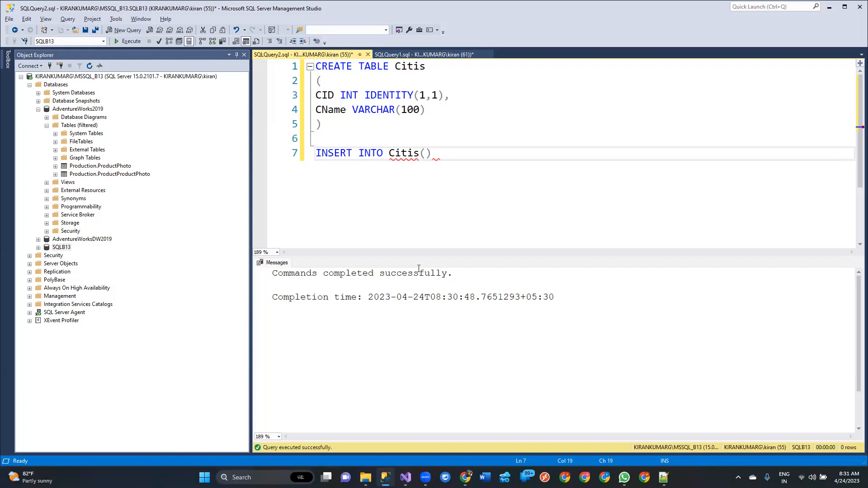
{"action": "type", "text": "CName"}
{"action": "key", "text": "Escape"}
{"action": "type", "text": ")"}
Add a VALUES clause on a new line with the first row ('Sattenapalli')
{"action": "key", "text": "Return"}
{"action": "type", "text": "VALUE"}
{"action": "type", "text": "S"}
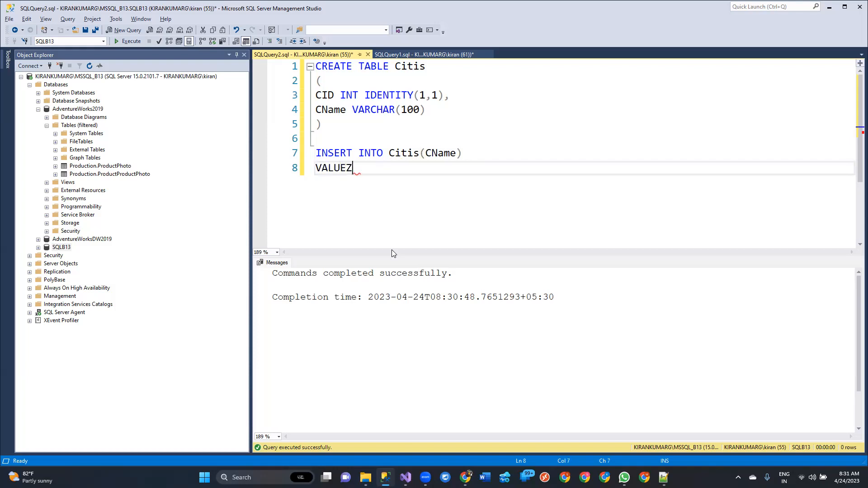
{"action": "type", "text": "()"}
{"action": "key", "text": "Left"}
{"action": "type", "text": "''"}
{"action": "key", "text": "Left"}
{"action": "type", "text": "Sattena"}
{"action": "type", "text": "pall"}
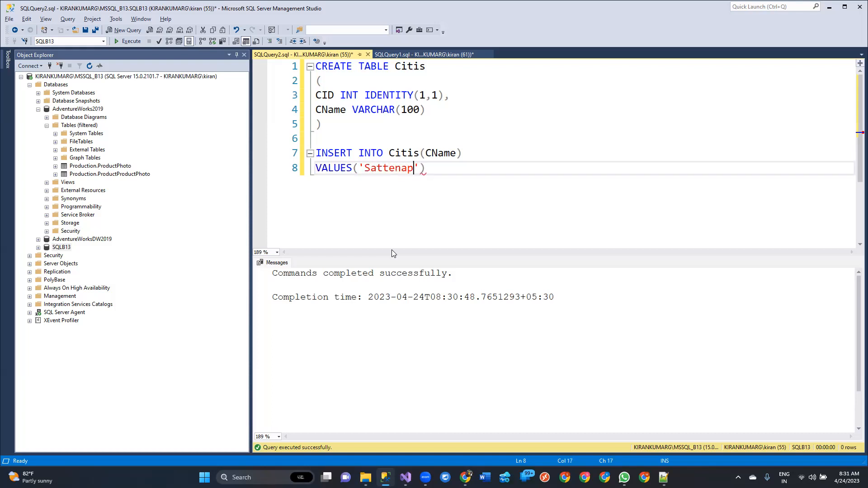
{"action": "type", "text": "i"}
{"action": "key", "text": "Right"}
{"action": "key", "text": "Right"}
Add ('Guntur') as the second row of the VALUES list
{"action": "type", "text": ",(Gu)"}
{"action": "key", "text": "Left"}
{"action": "type", "text": "Gubtur"}
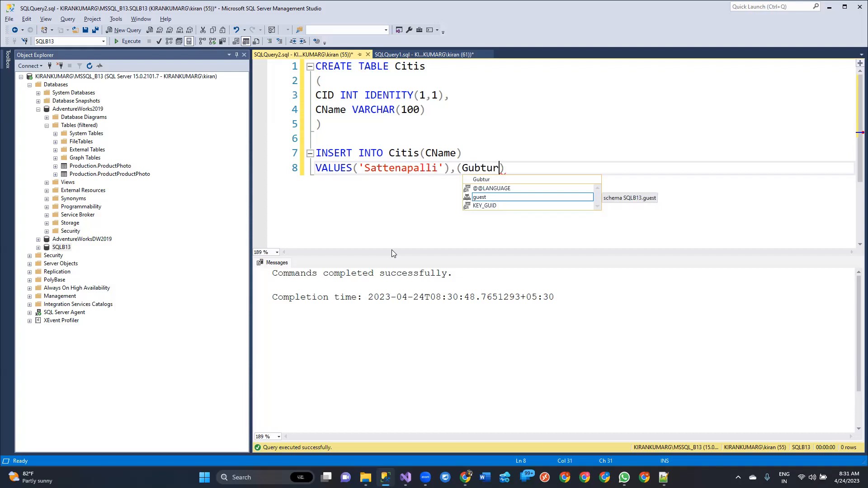
{"action": "key", "text": "ctrl+shift+Left"}
{"action": "type", "text": "''"}
{"action": "key", "text": "Left"}
{"action": "type", "text": "Guntur"}
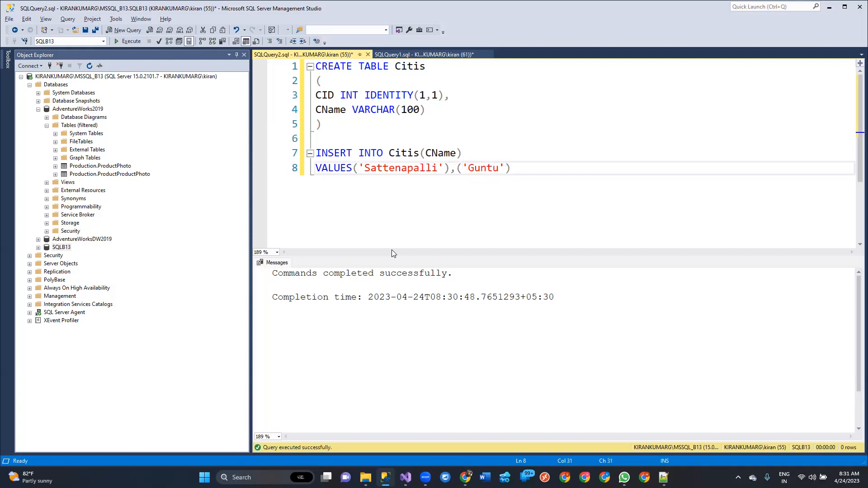
{"action": "key", "text": "Right"}
{"action": "key", "text": "Right"}
Add ('VInajyawada') as the third row of the VALUES list
{"action": "type", "text": ",()"}
{"action": "key", "text": "Left"}
{"action": "type", "text": "''"}
{"action": "key", "text": "Left"}
{"action": "type", "text": "VInajyawada"}
{"action": "key", "text": "Right"}
{"action": "key", "text": "Right"}
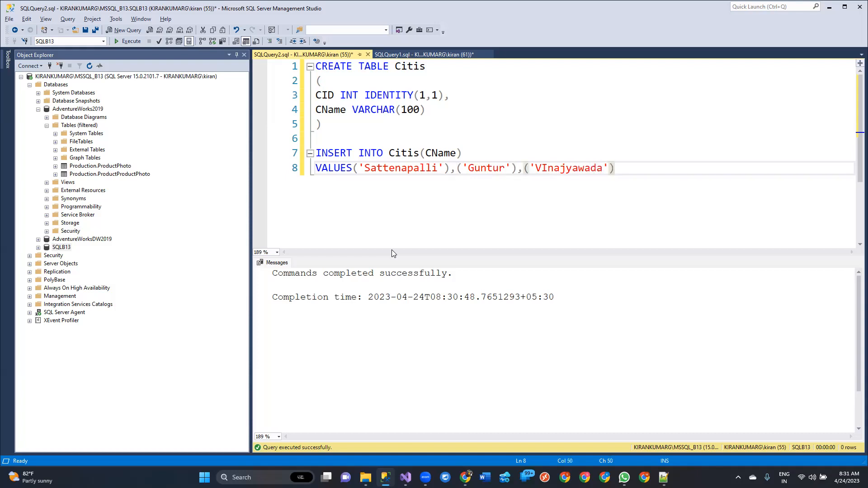
Add ('Tenali') as the fourth row of the VALUES list
{"action": "type", "text": ",()"}
{"action": "key", "text": "Left"}
{"action": "type", "text": "Te"}
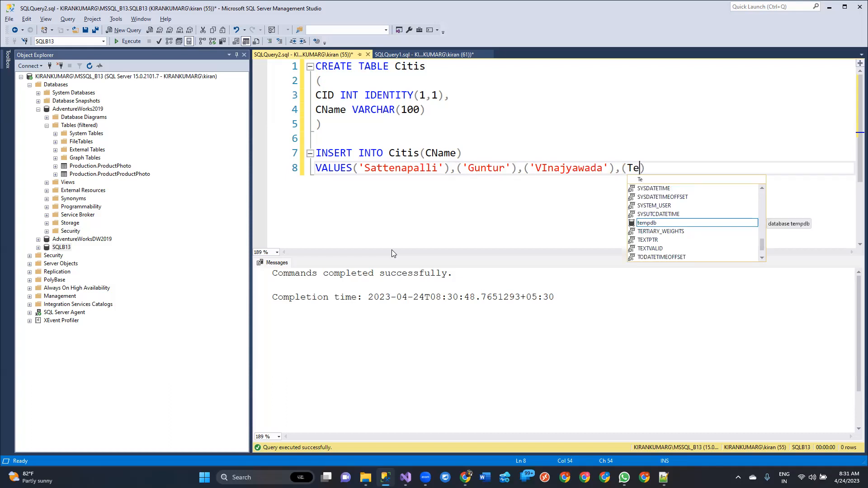
{"action": "type", "text": "nali"}
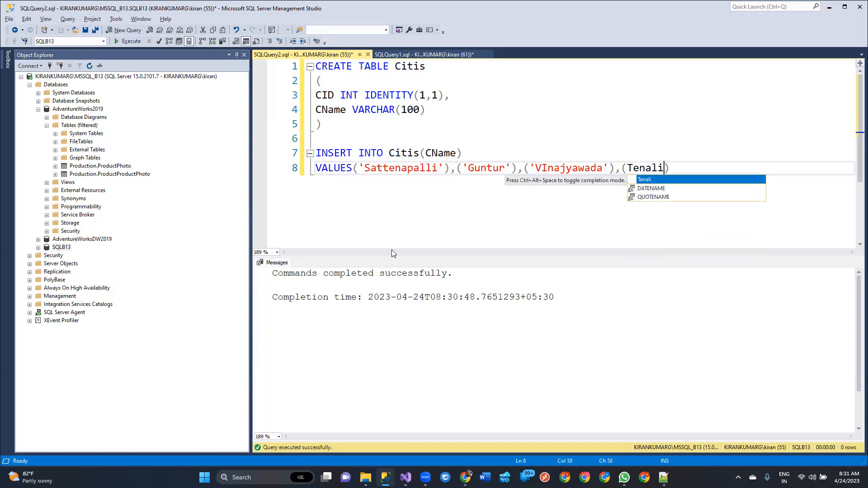
{"action": "type", "text": "'"}
{"action": "type", "text": "'"}
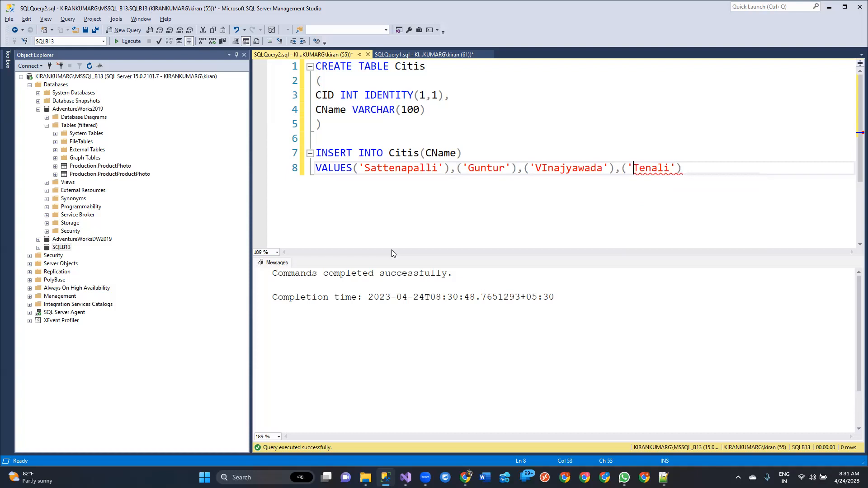
{"action": "key", "text": "End"}
Add ('Vizag') as the fifth row of the VALUES list, enclosed in parentheses
{"action": "type", "text": ","}
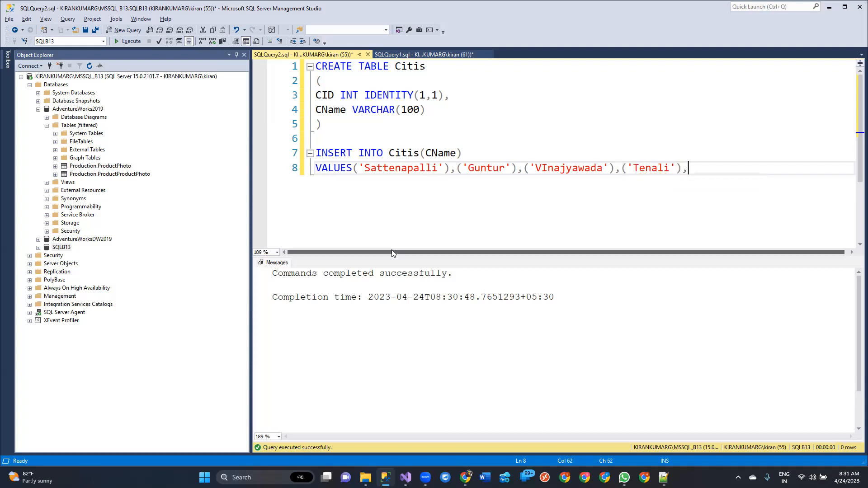
{"action": "type", "text": "'Viz'"}
{"action": "type", "text": "ag"}
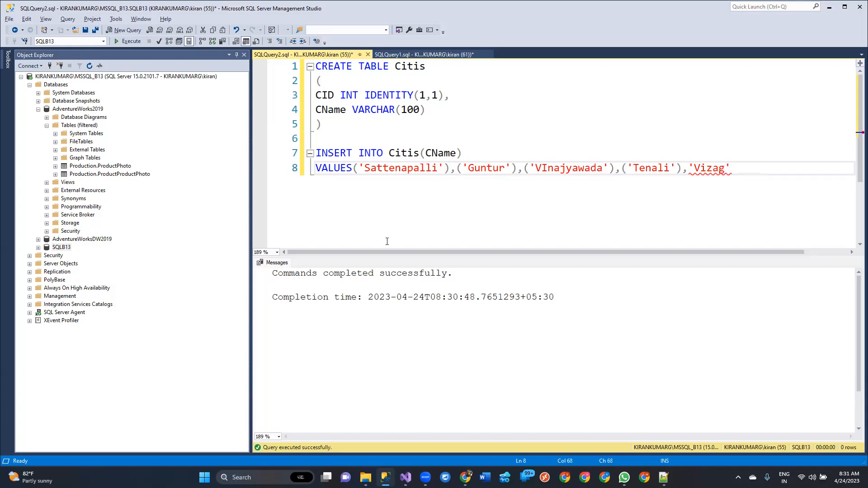
{"action": "key", "text": "Left"}
{"action": "key", "text": "Left"}
{"action": "key", "text": "Left"}
{"action": "key", "text": "Left"}
{"action": "key", "text": "Left"}
{"action": "key", "text": "Left"}
{"action": "type", "text": "("}
{"action": "key", "text": "Right"}
{"action": "key", "text": "Right"}
{"action": "key", "text": "Right"}
{"action": "key", "text": "Right"}
{"action": "key", "text": "Right"}
{"action": "key", "text": "Right"}
{"action": "type", "text": ")"}
Execute only the two-line INSERT statement to load the city rows into Citis
{"action": "key", "text": "Return"}
{"action": "key", "text": "shift+Up"}
{"action": "key", "text": "shift+Up"}
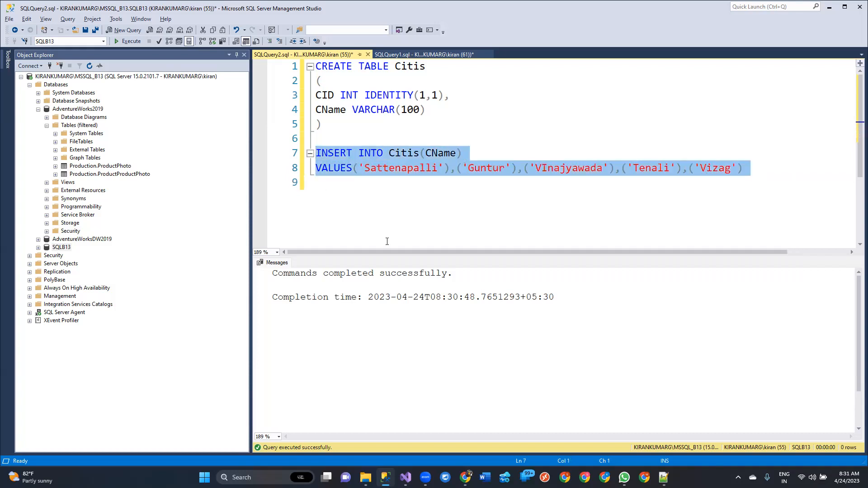
{"action": "key", "text": "F5"}
Write SELECT * FROM Citis below the INSERT statement and execute only that query
{"action": "double_click", "coordinate": [443, 154]}
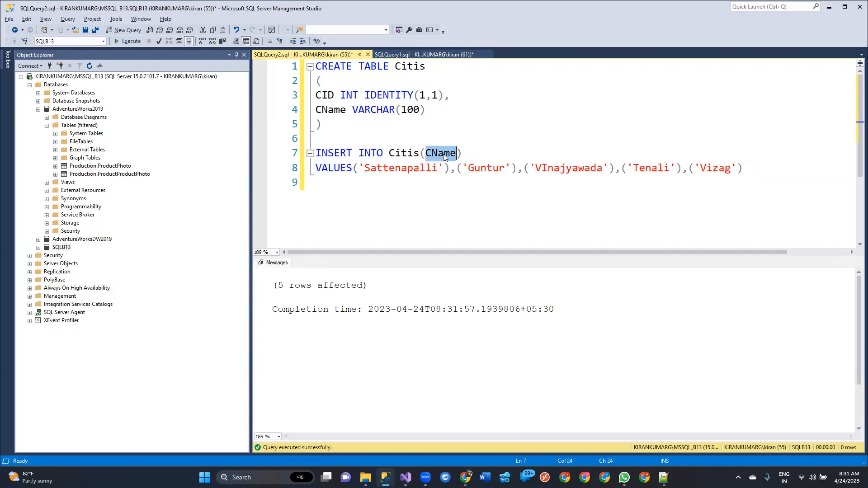
{"action": "double_click", "coordinate": [403, 154]}
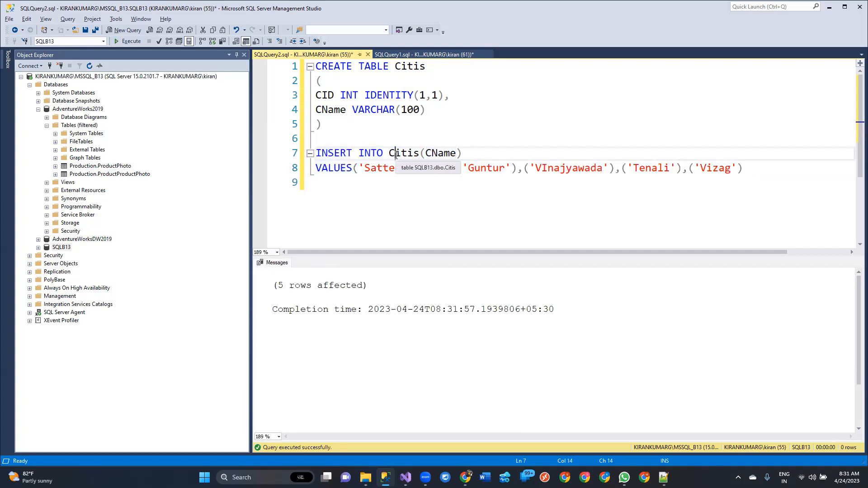
{"action": "left_click", "coordinate": [366, 215]}
{"action": "key", "text": "Return"}
{"action": "key", "text": "Return"}
{"action": "type", "text": "SELECT * FROM "}
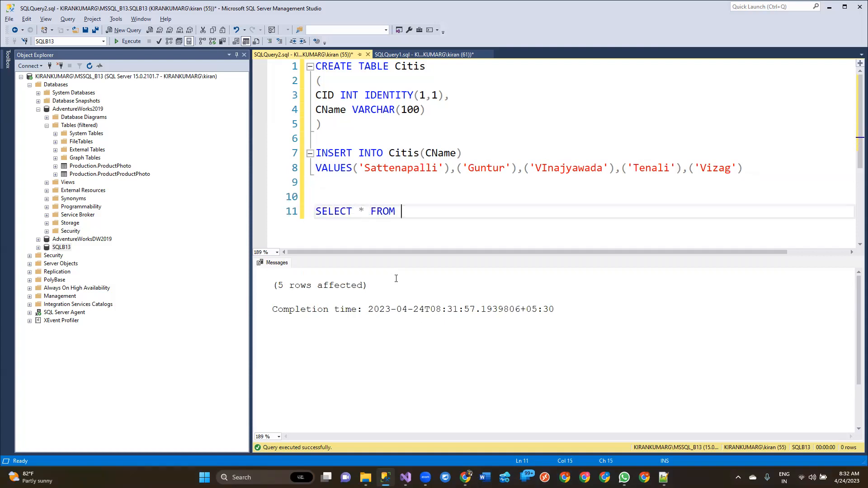
{"action": "type", "text": "Citis"}
{"action": "key", "text": "Return"}
{"action": "key", "text": "shift+Up"}
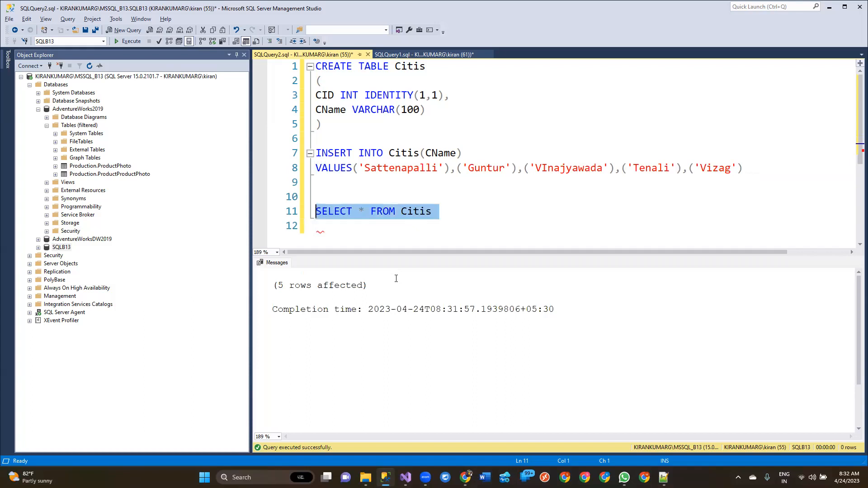
{"action": "key", "text": "F5"}
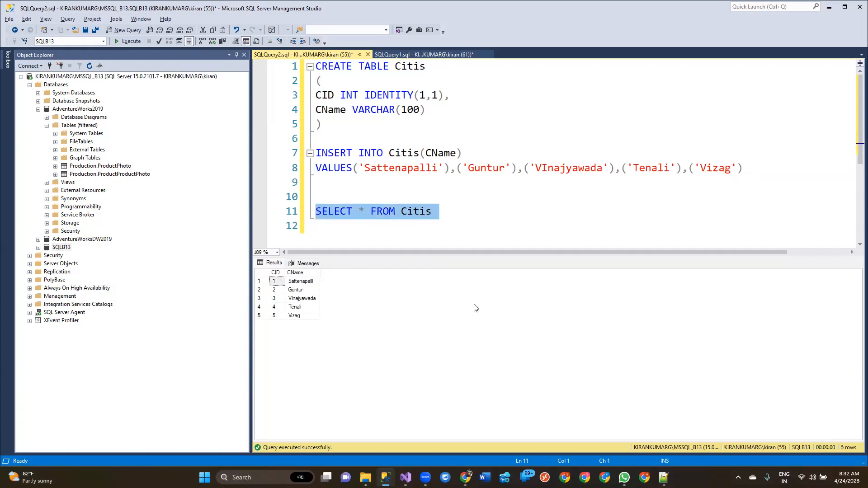
{"action": "left_click", "coordinate": [516, 235]}
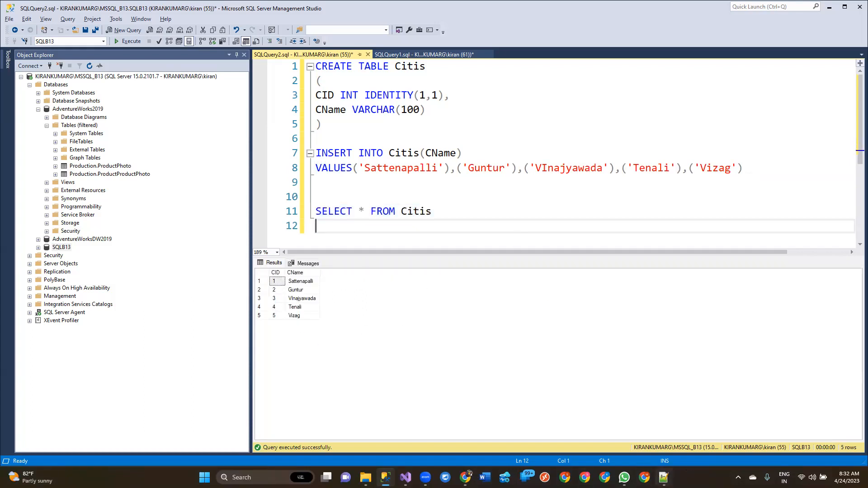
Switch to Notepad++ and start a new document with the header line CityNames, followed by a new line
{"action": "left_click", "coordinate": [663, 477]}
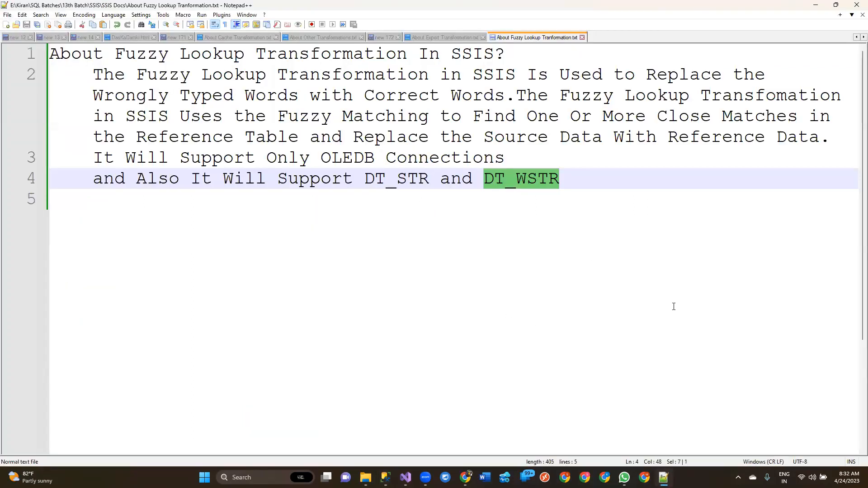
{"action": "left_click", "coordinate": [674, 306]}
{"action": "key", "text": "ctrl+n"}
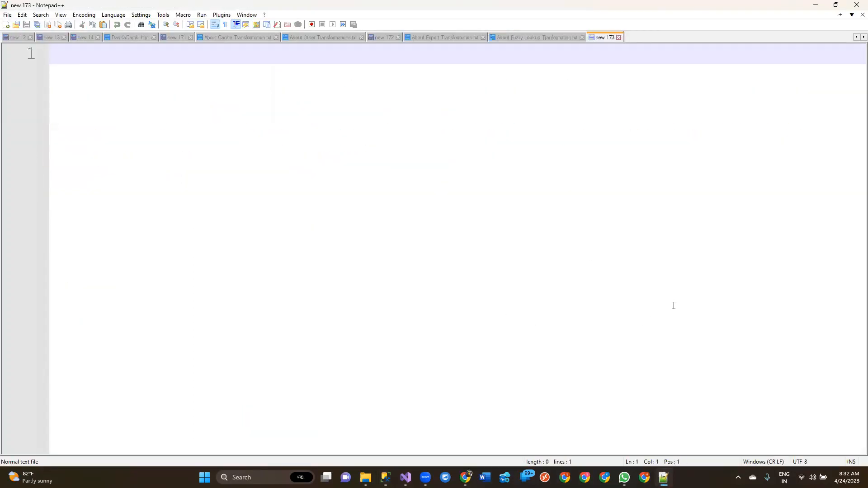
{"action": "type", "text": "CityNames"}
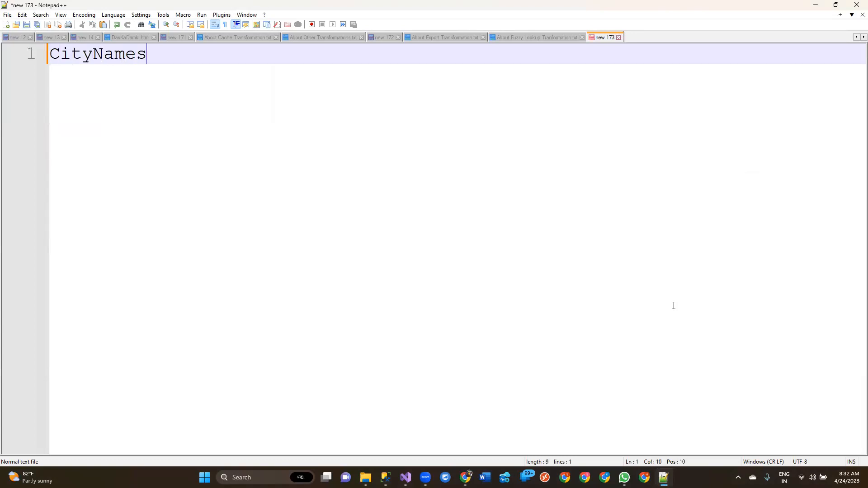
{"action": "key", "text": "Return"}
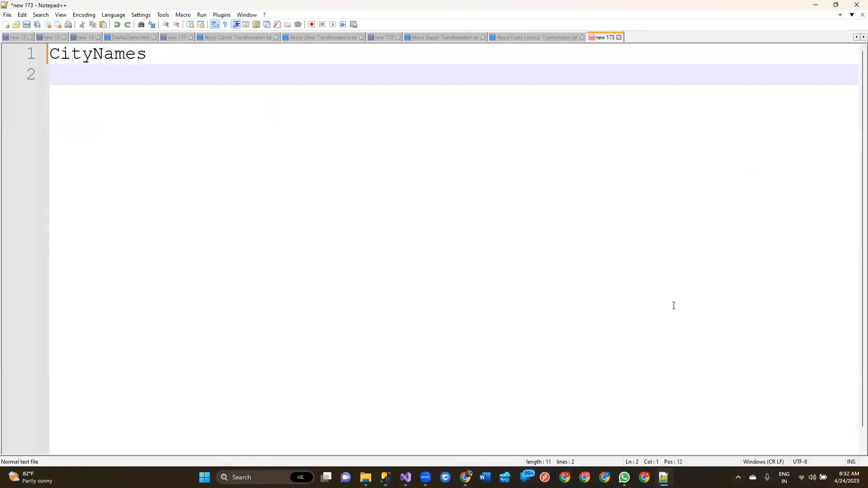
Enter Sattenpali and Gentur on separate lines below the CityNames header, checking the reference spelling in SSMS, and start a new line
{"action": "type", "text": "Sat"}
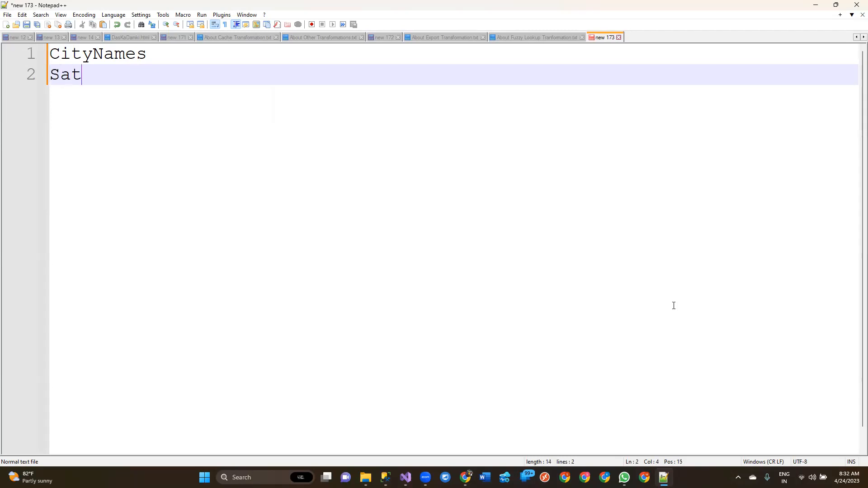
{"action": "type", "text": "tenpali"}
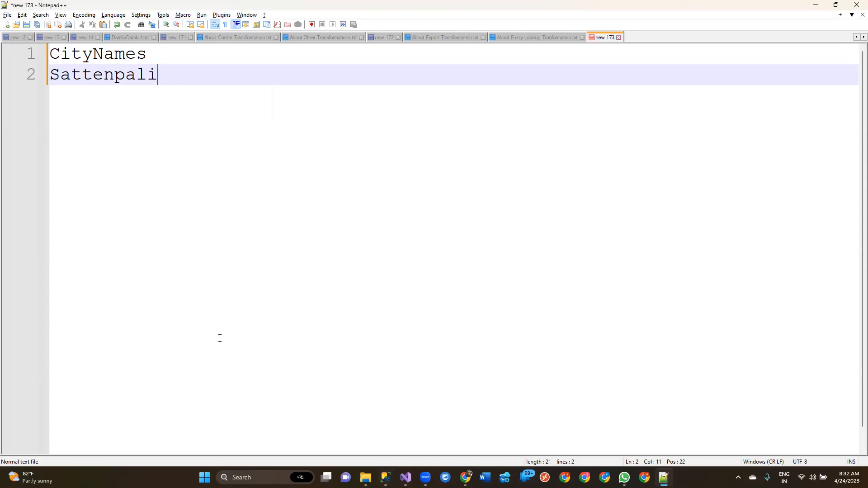
{"action": "key", "text": "alt+Tab"}
{"action": "left_click", "coordinate": [433, 171]}
{"action": "key", "text": "alt+Tab"}
{"action": "key", "text": "Return"}
{"action": "type", "text": "Gentur"}
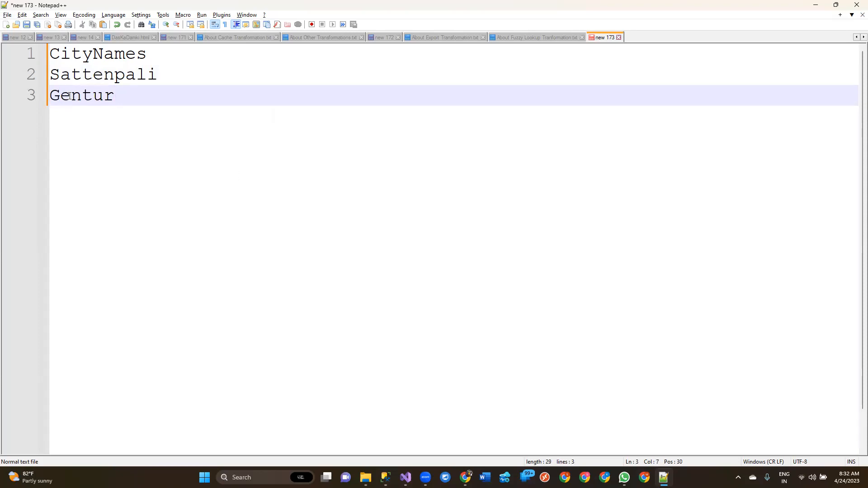
{"action": "left_click_drag", "start_coordinate": [71, 98], "coordinate": [66, 99]}
{"action": "left_click", "coordinate": [122, 98]}
{"action": "key", "text": "Return"}
Switch to SSMS, copy the city name VInajyawada from the VALUES list and place the cursor below the SELECT query
{"action": "key", "text": "alt+Tab"}
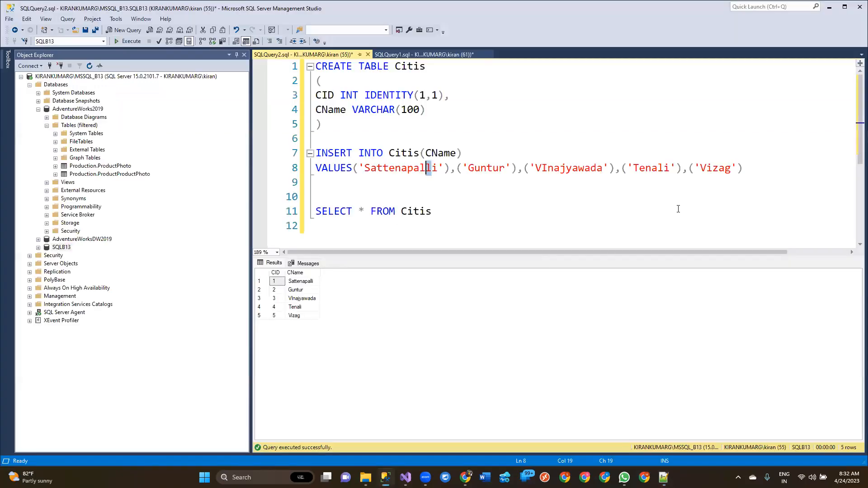
{"action": "left_click", "coordinate": [578, 169]}
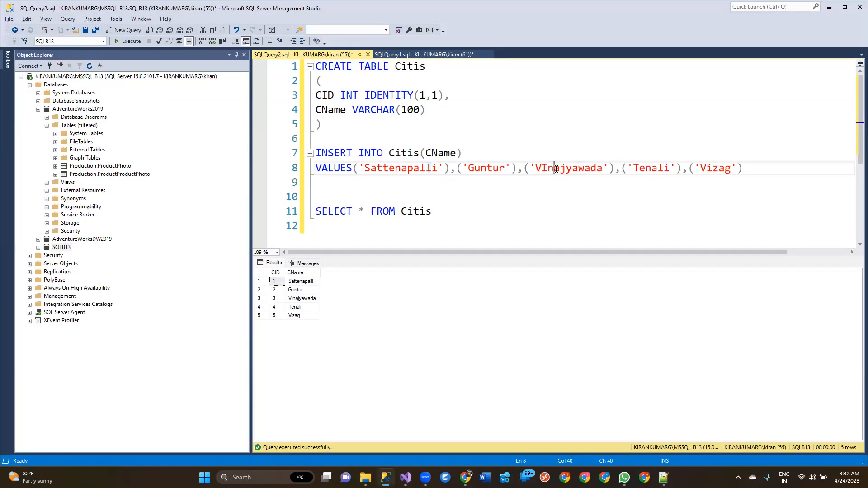
{"action": "double_click", "coordinate": [555, 169]}
{"action": "key", "text": "ctrl+c"}
{"action": "left_click", "coordinate": [548, 169]}
{"action": "left_click", "coordinate": [533, 234]}
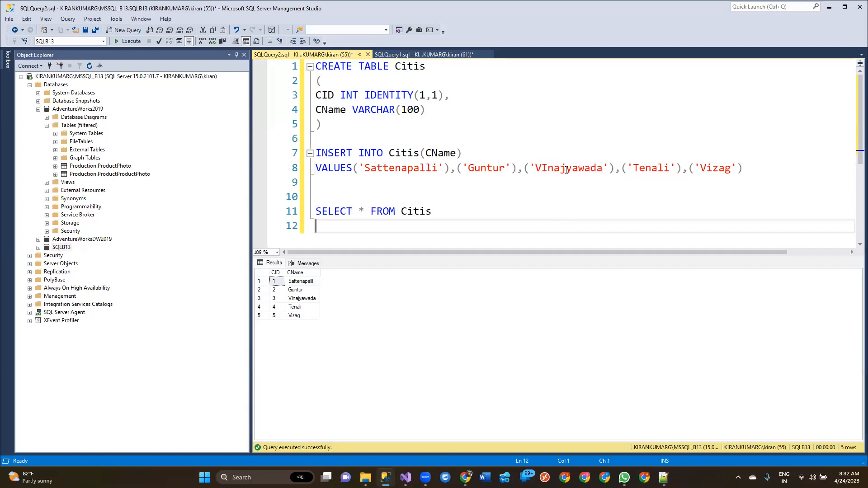
Write an UPDATE Citis statement below the SELECT query, with SET CName= followed by the copied city name in single quotes
{"action": "key", "text": "Return"}
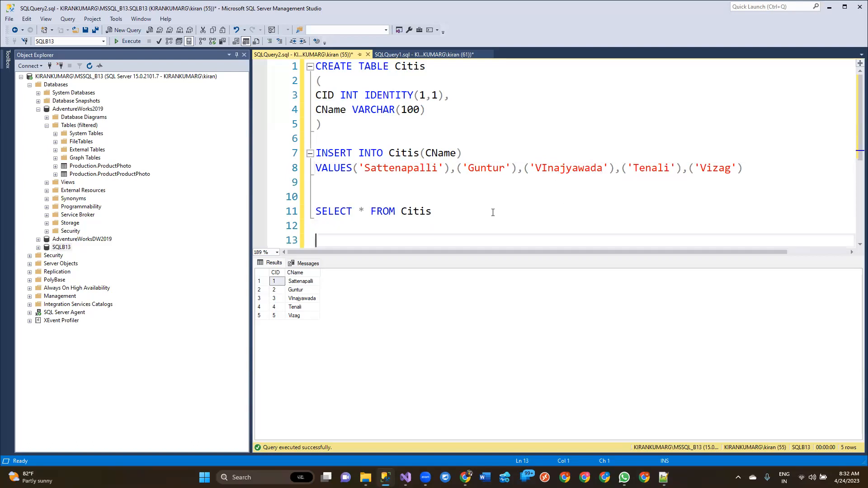
{"action": "type", "text": "UPDATE Citids"}
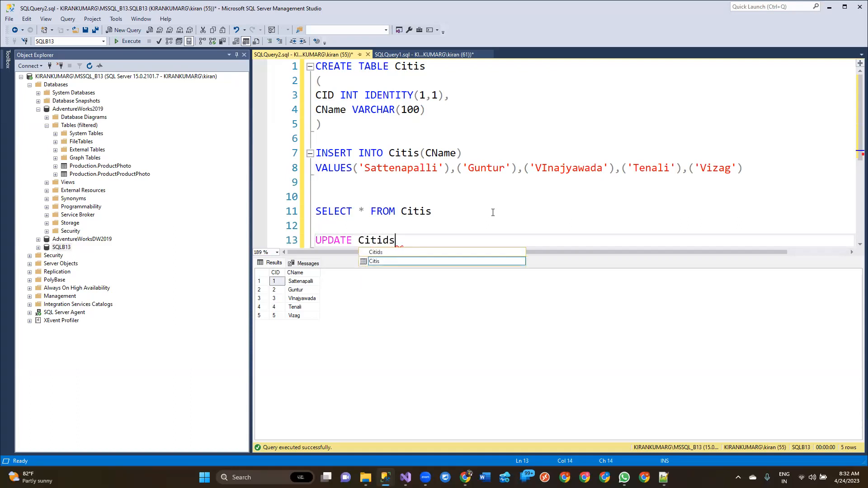
{"action": "key", "text": "Down"}
{"action": "key", "text": "Return"}
{"action": "key", "text": "Return"}
{"action": "type", "text": "SET"}
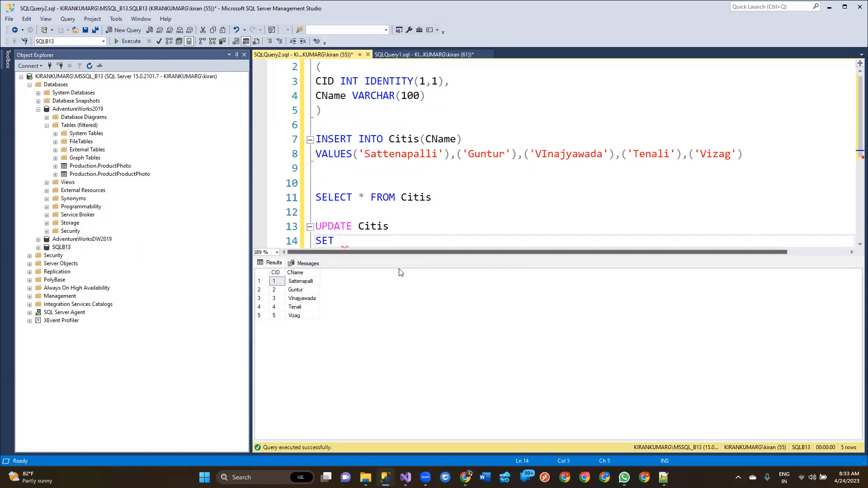
{"action": "left_click", "coordinate": [302, 298]}
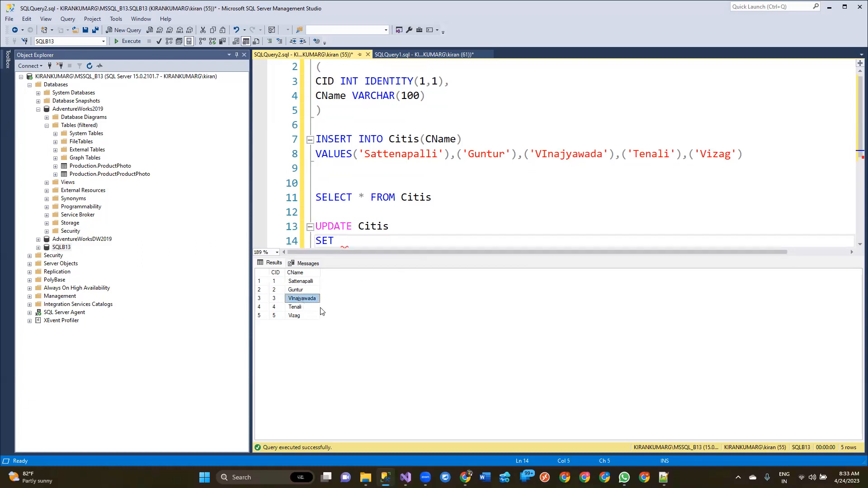
{"action": "left_click", "coordinate": [357, 246]}
{"action": "type", "text": "CName"}
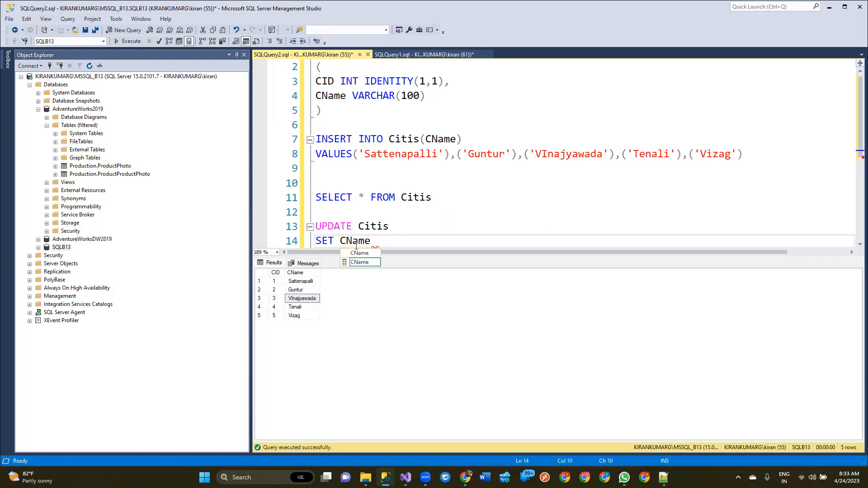
{"action": "type", "text": "='"}
{"action": "key", "text": "ctrl+v"}
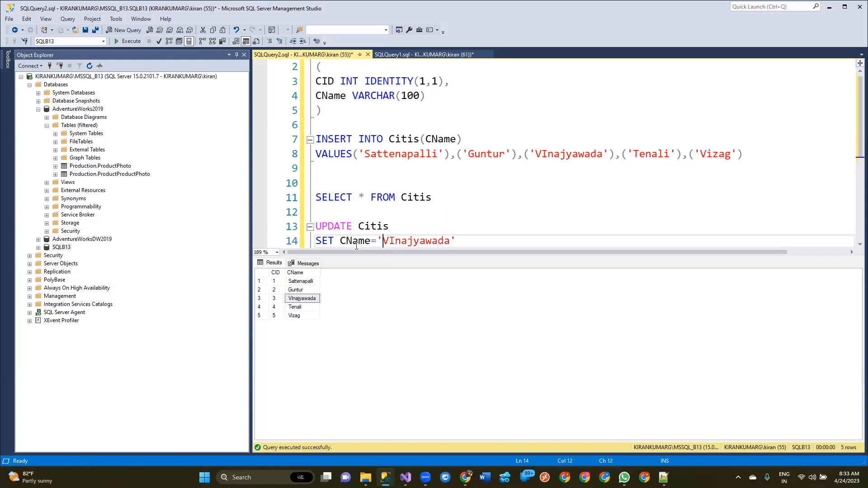
Correct the city name in the SET clause to 'Vijayawada'
{"action": "key", "text": "shift+Right"}
{"action": "key", "text": "shift+Right"}
{"action": "key", "text": "Delete"}
{"action": "type", "text": "a"}
{"action": "key", "text": "BackSpace"}
{"action": "type", "text": "i"}
Add the condition WHERE CID=3 as the last line of the UPDATE statement
{"action": "key", "text": "Return"}
{"action": "type", "text": "WHERE ID="}
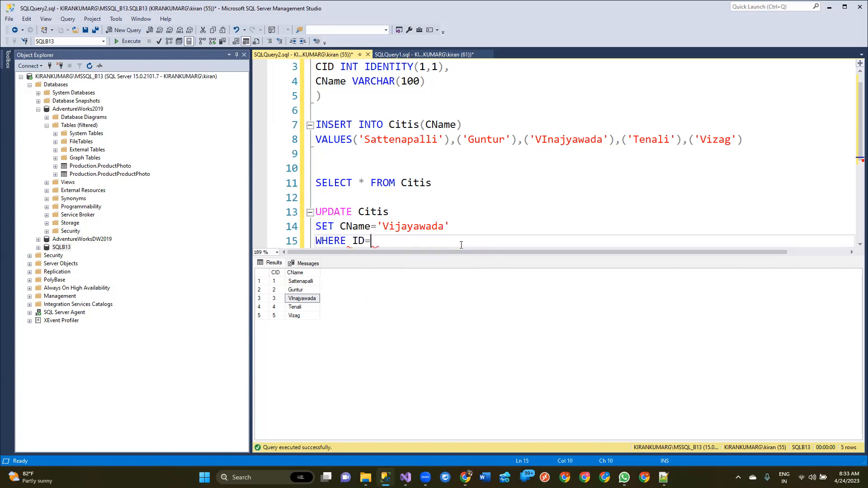
{"action": "type", "text": "3"}
{"action": "key", "text": "Return"}
{"action": "key", "text": "Up"}
{"action": "key", "text": "ctrl+Right"}
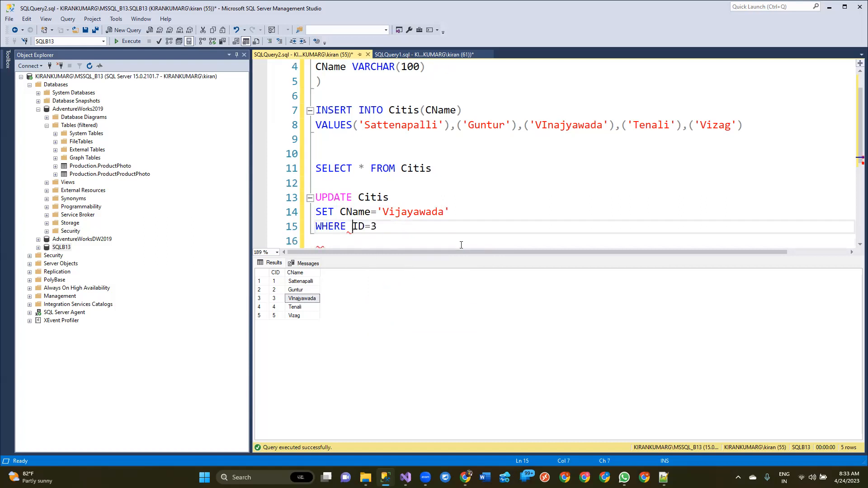
{"action": "type", "text": "C"}
{"action": "key", "text": "Escape"}
{"action": "key", "text": "Down"}
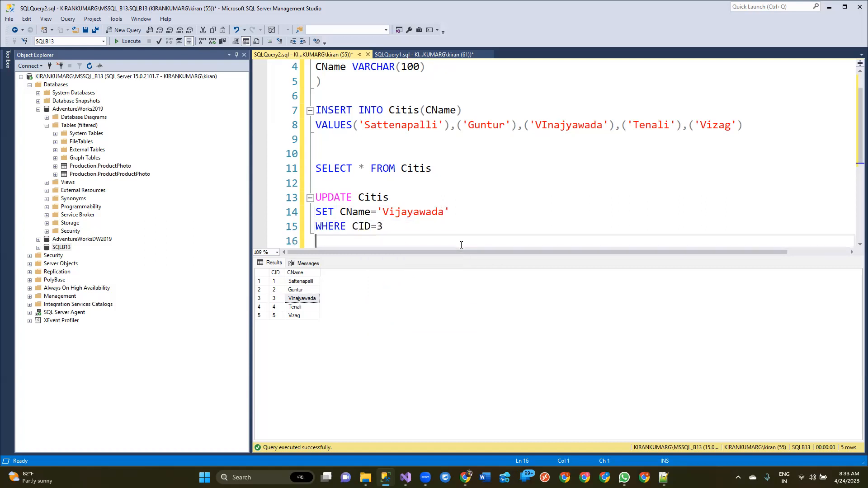
Execute only the three-line UPDATE statement on Citis
{"action": "key", "text": "shift+Up"}
{"action": "key", "text": "shift+Up"}
{"action": "key", "text": "shift+Up"}
{"action": "key", "text": "F5"}
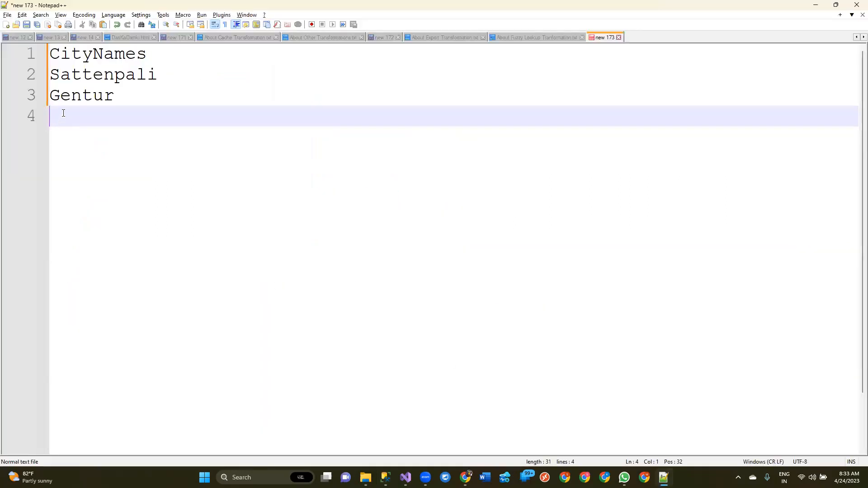
Enter ViJayawada as the third city name in the Notepad++ document, checking the spelling against the UPDATE statement in SSMS
{"action": "type", "text": "Vinaywada"}
{"action": "key", "text": "Left"}
{"action": "key", "text": "Left"}
{"action": "key", "text": "Left"}
{"action": "key", "text": "Left"}
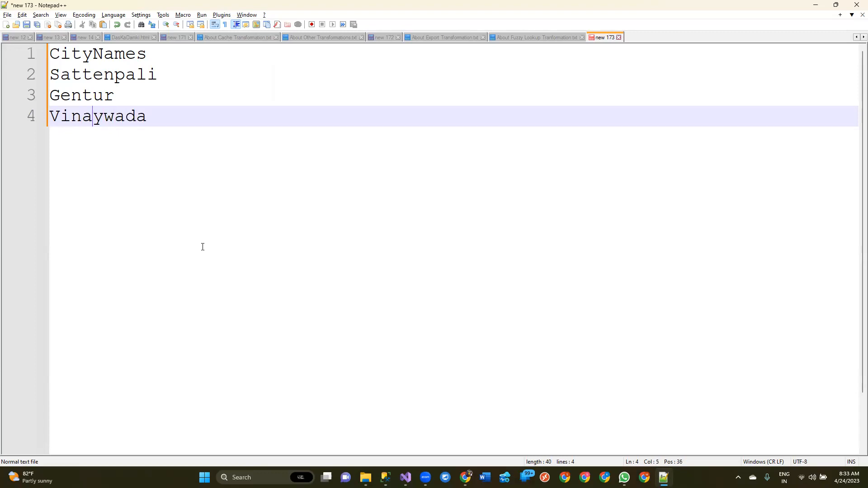
{"action": "key", "text": "BackSpace"}
{"action": "key", "text": "BackSpace"}
{"action": "type", "text": "Ja"}
{"action": "key", "text": "alt+Tab"}
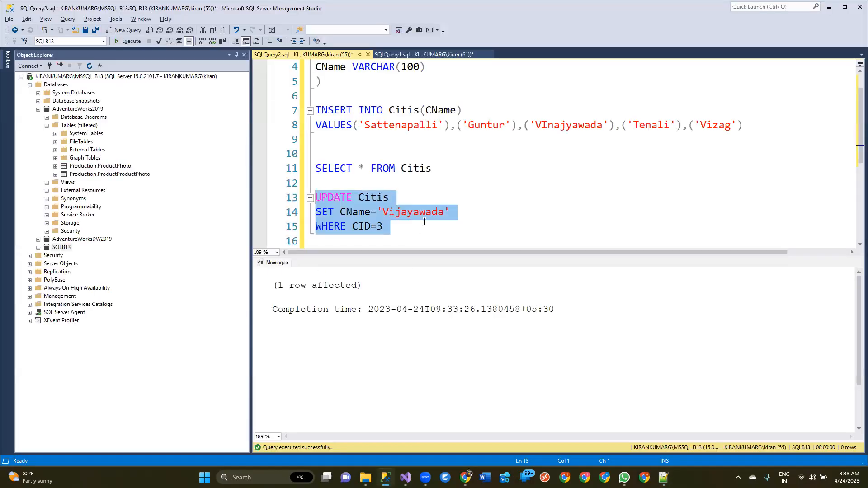
{"action": "key", "text": "alt+Tab"}
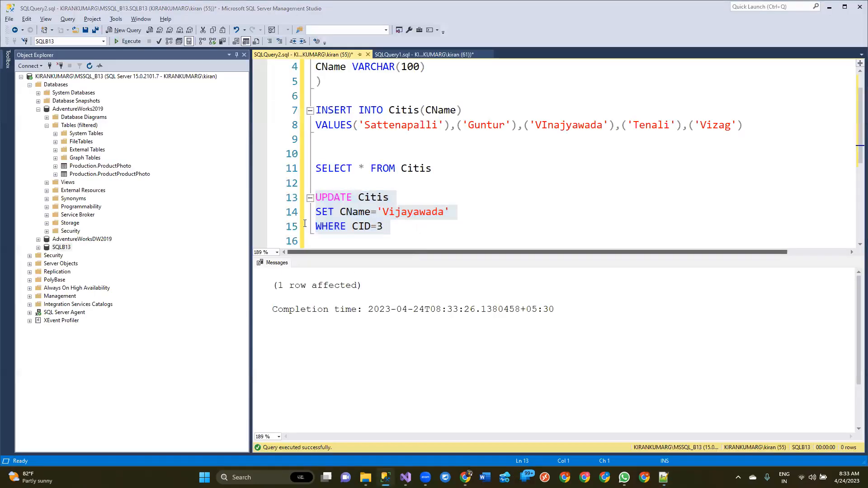
{"action": "type", "text": "a"}
{"action": "left_click", "coordinate": [197, 124]}
Add Tinali as the fourth city name, followed by a new line
{"action": "key", "text": "Return"}
{"action": "type", "text": "Tinal"}
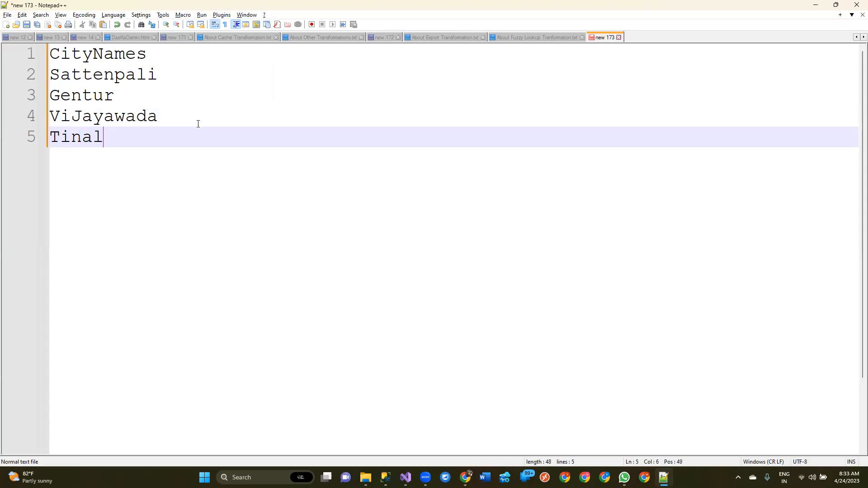
{"action": "type", "text": "i"}
{"action": "key", "text": "Return"}
Save the document as the text file Citys Information in the SSIS Practices\Input\Batch13 folder
{"action": "key", "text": "ctrl+s"}
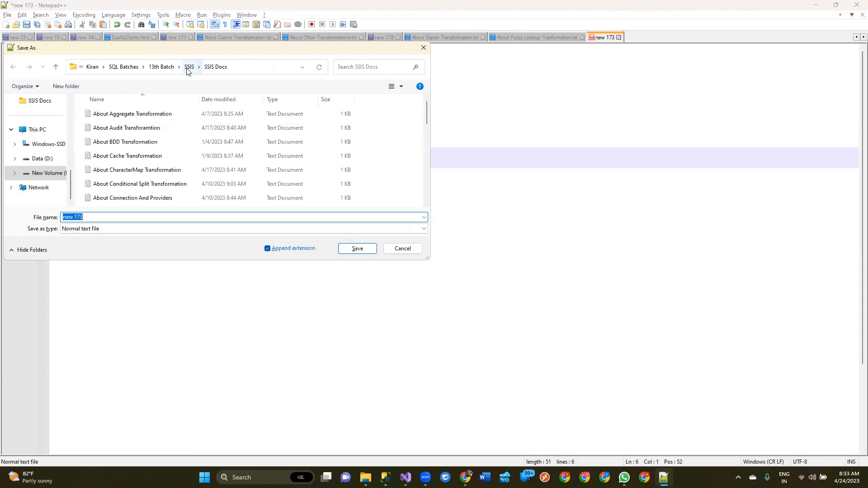
{"action": "left_click", "coordinate": [189, 67]}
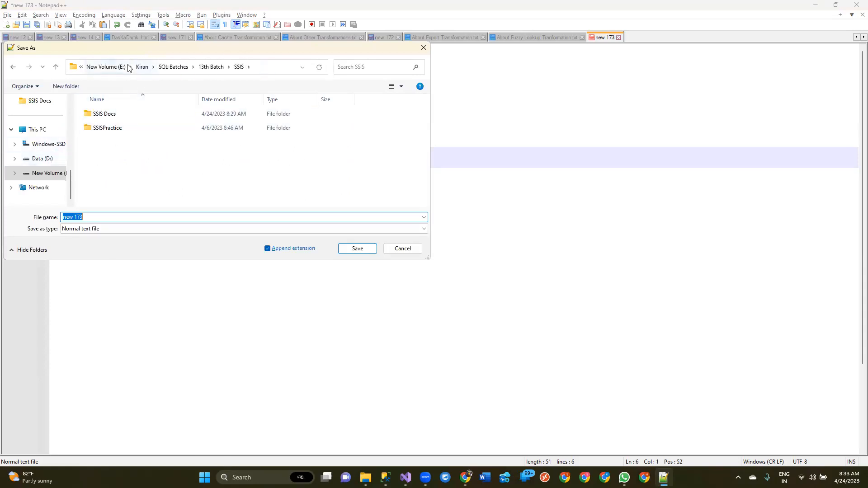
{"action": "left_click", "coordinate": [138, 68]}
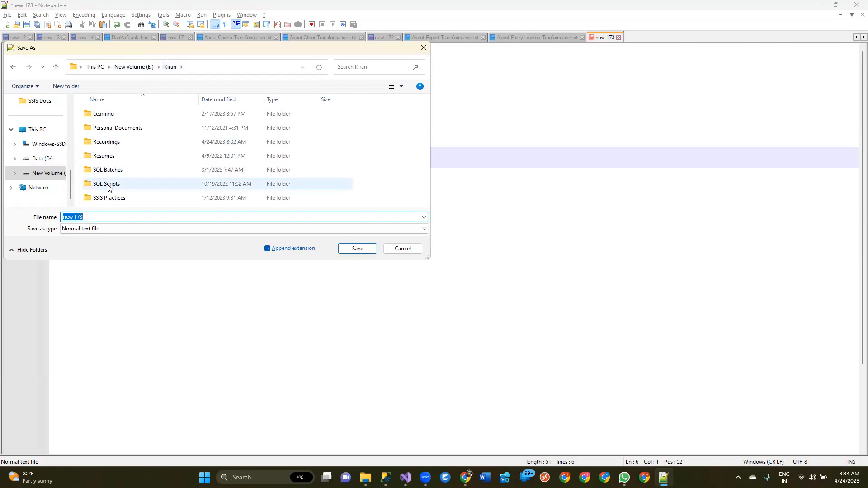
{"action": "double_click", "coordinate": [115, 202]}
{"action": "left_click", "coordinate": [112, 116]}
{"action": "double_click", "coordinate": [112, 115]}
{"action": "scroll", "coordinate": [116, 190], "scroll_direction": "down", "scroll_amount": 3}
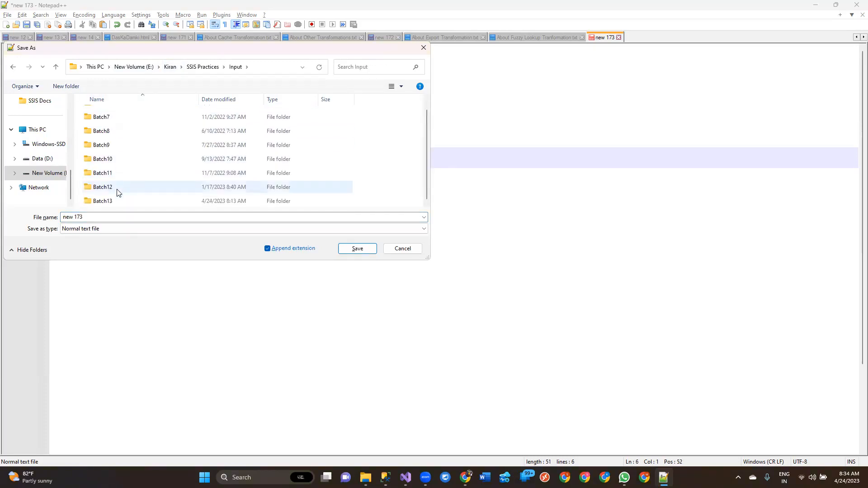
{"action": "double_click", "coordinate": [115, 202]}
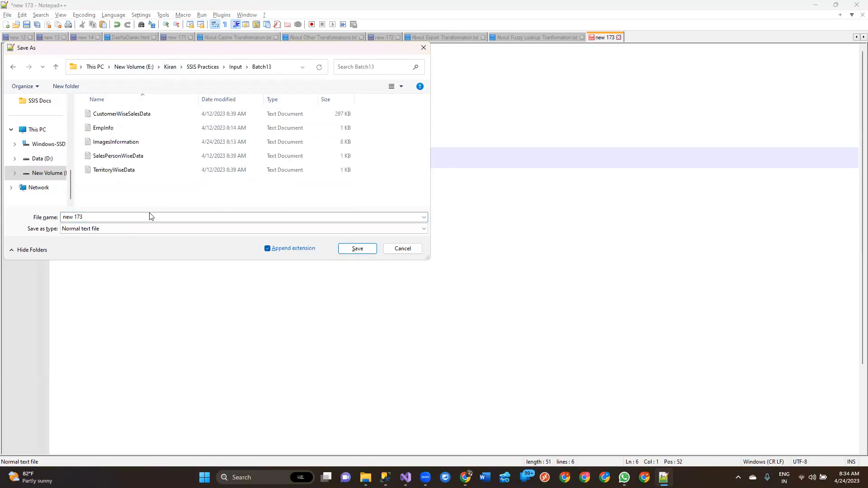
{"action": "left_click", "coordinate": [119, 218]}
{"action": "type", "text": "Citys Information"}
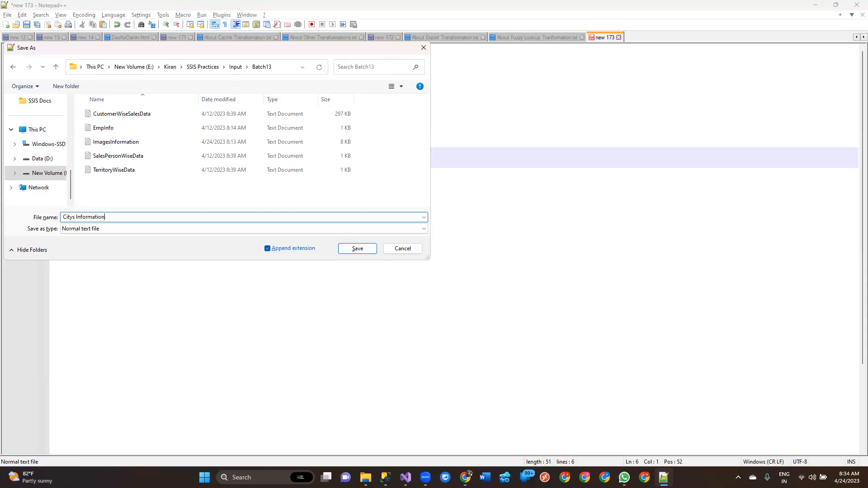
{"action": "key", "text": "Return"}
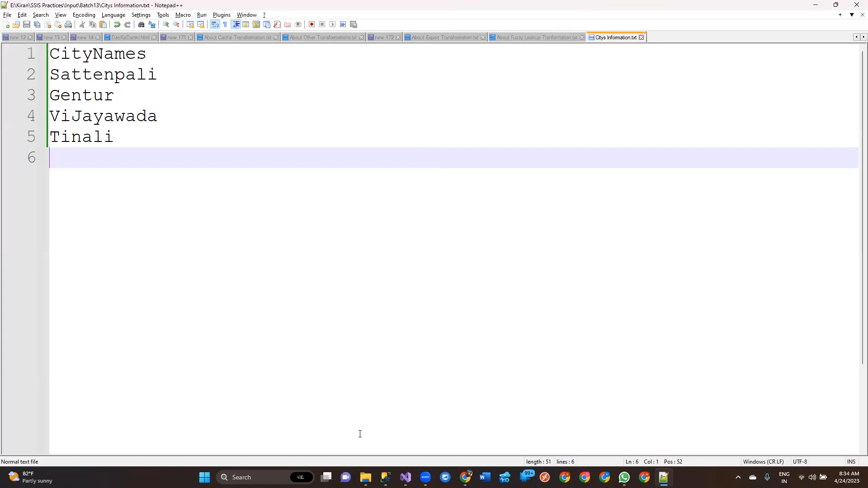
{"action": "left_click_drag", "start_coordinate": [113, 136], "coordinate": [16, 82]}
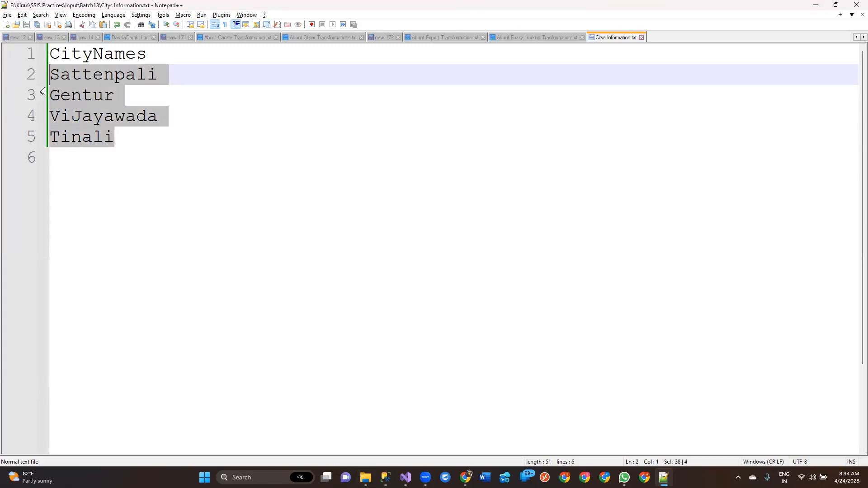
{"action": "double_click", "coordinate": [81, 73]}
{"action": "left_click_drag", "start_coordinate": [114, 96], "coordinate": [14, 57]}
{"action": "left_click", "coordinate": [223, 126]}
{"action": "key", "text": "ctrl+shift+Home"}
{"action": "left_click", "coordinate": [278, 195]}
{"action": "key", "text": "ctrl+shift+Home"}
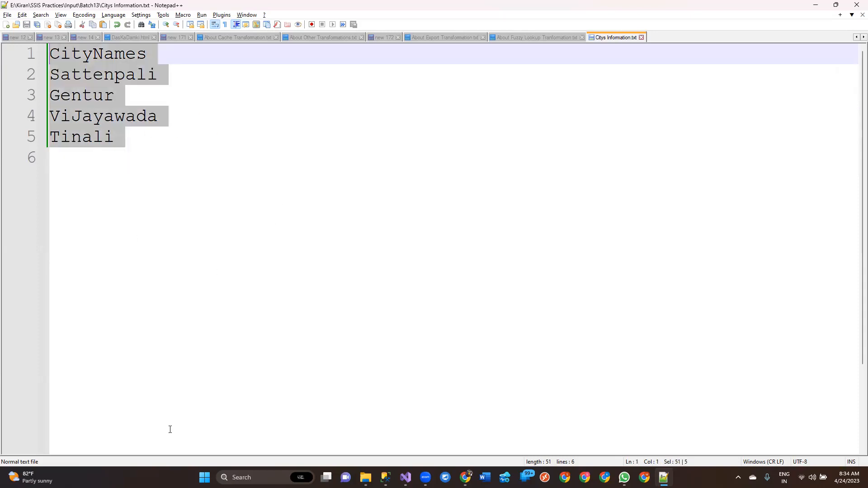
Switch to the SSISPractice project in Visual Studio and close the ETL_ImportColumnTransformation package
{"action": "mouse_move", "coordinate": [405, 477]}
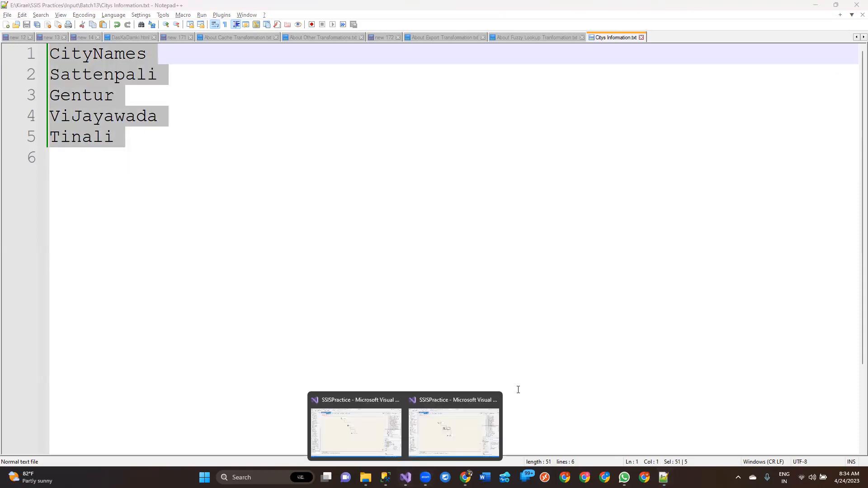
{"action": "left_click", "coordinate": [379, 430]}
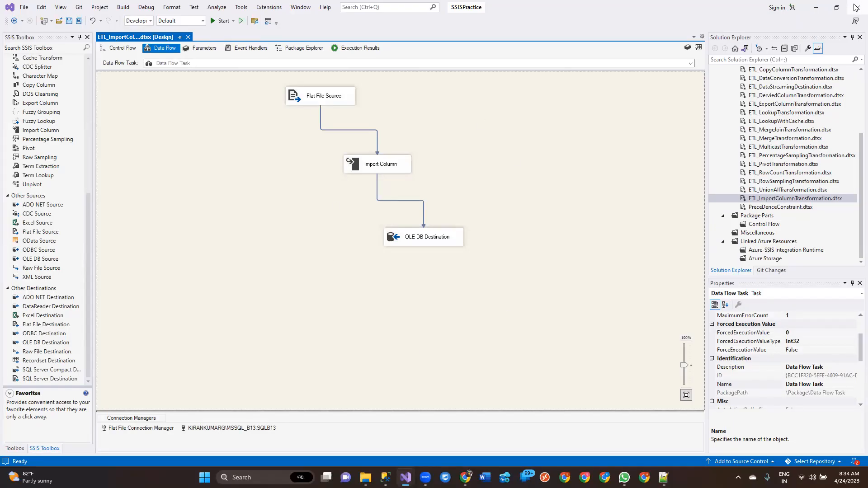
{"action": "left_click", "coordinate": [188, 37]}
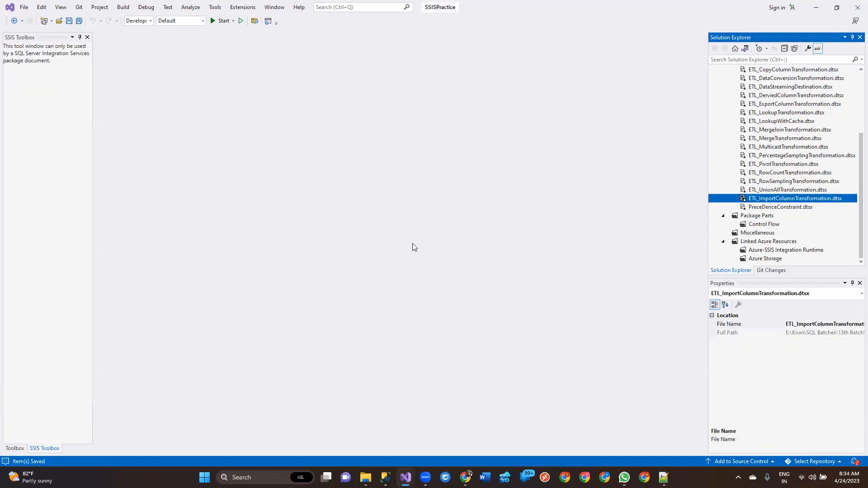
Create a new SSIS package in the SSIS Packages folder of the SSISPractice project
{"action": "scroll", "coordinate": [795, 150], "scroll_direction": "up", "scroll_amount": 4}
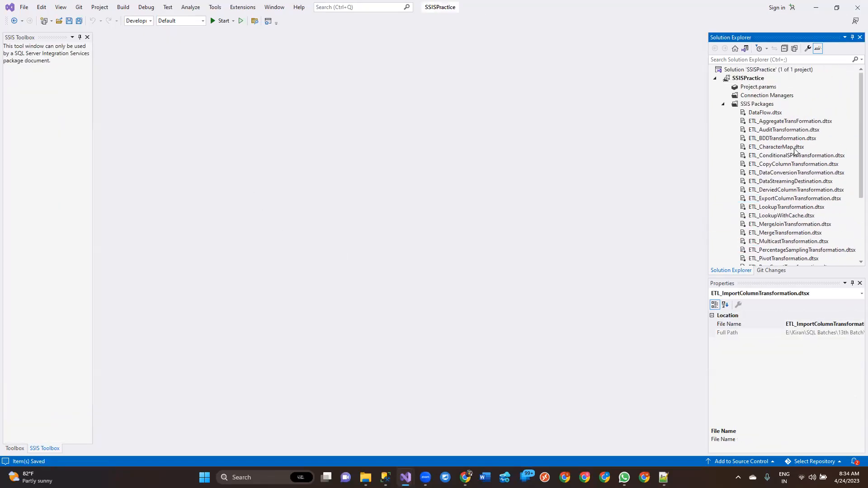
{"action": "right_click", "coordinate": [770, 107]}
{"action": "left_click", "coordinate": [762, 111]}
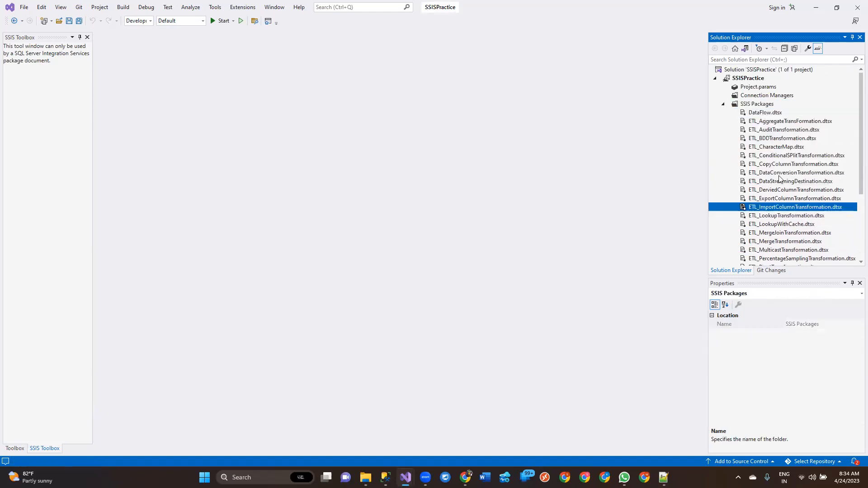
{"action": "scroll", "coordinate": [798, 236], "scroll_direction": "down", "scroll_amount": 4}
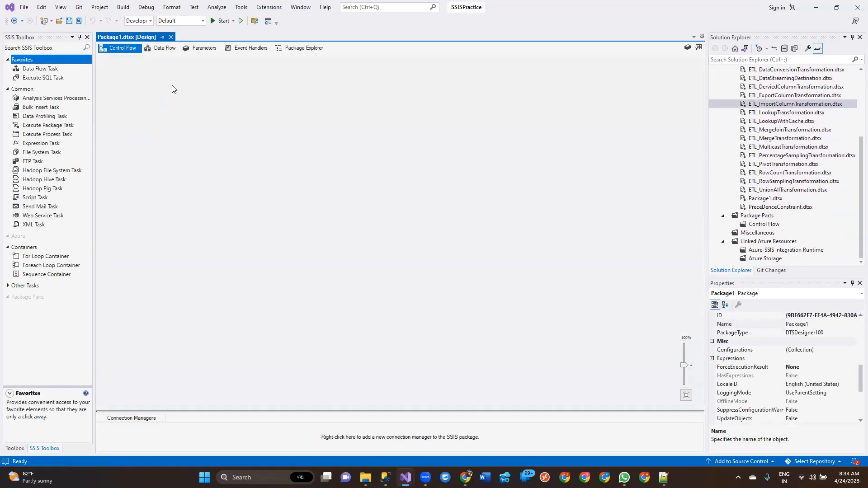
Close the new Package1 package and rename its file to ETL_FuzzyLookupTransformation
{"action": "left_click", "coordinate": [171, 37]}
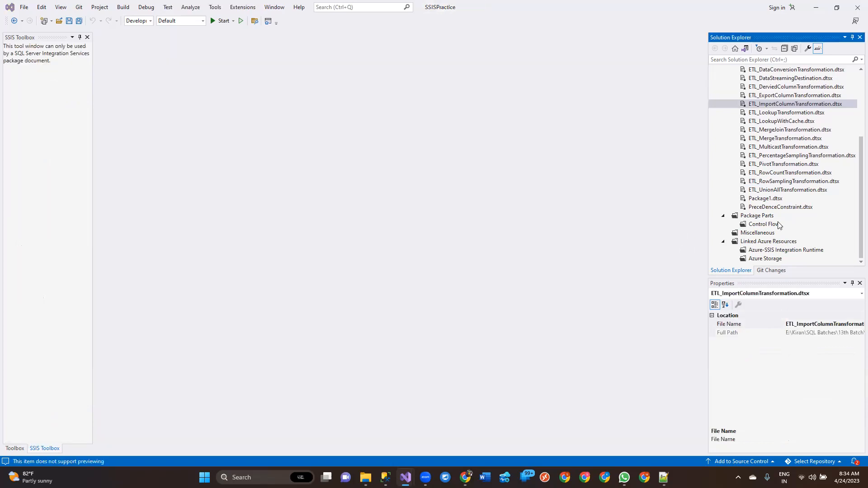
{"action": "left_click", "coordinate": [760, 200]}
{"action": "left_click", "coordinate": [760, 202]}
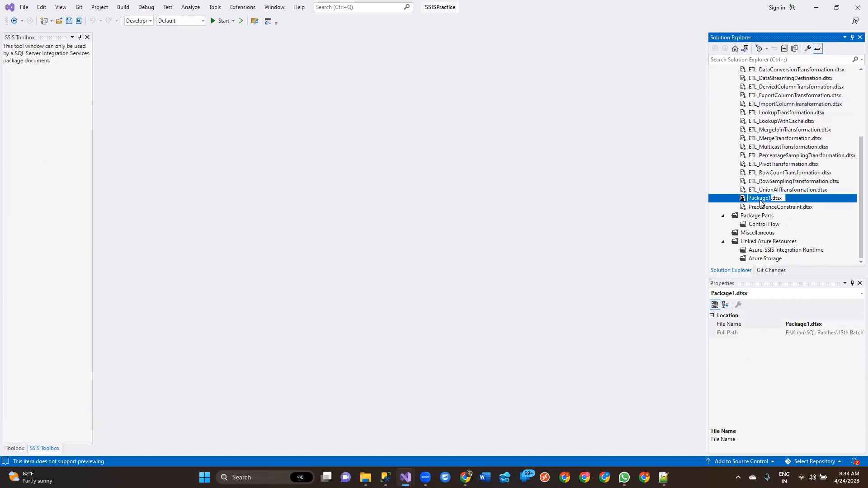
{"action": "type", "text": "ETL_Fuzzy"}
{"action": "key", "text": "BackSpace"}
{"action": "type", "text": "LookupTransformation"}
{"action": "key", "text": "Return"}
Add a Data Flow Task to the ETL_FuzzyLookupTransformation package and open the task's data flow
{"action": "double_click", "coordinate": [760, 201]}
{"action": "key", "text": "ctrl+s"}
{"action": "left_click_drag", "start_coordinate": [29, 72], "coordinate": [284, 113]}
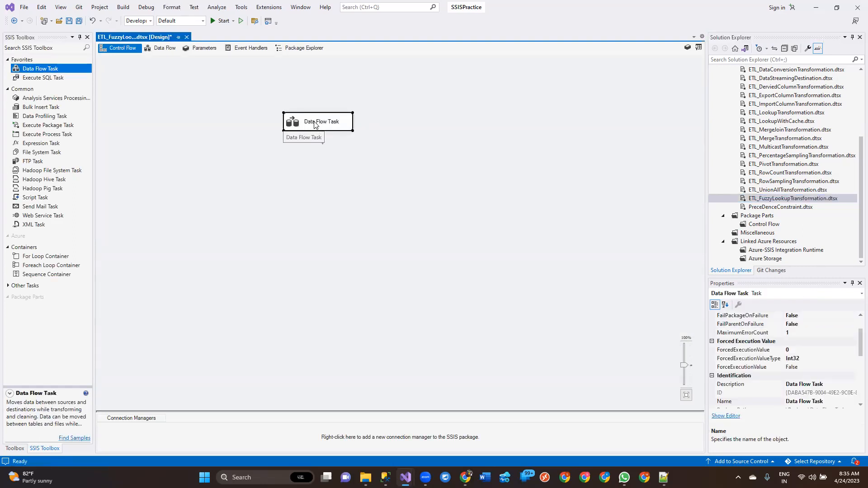
{"action": "left_click", "coordinate": [314, 126]}
{"action": "double_click", "coordinate": [291, 124]}
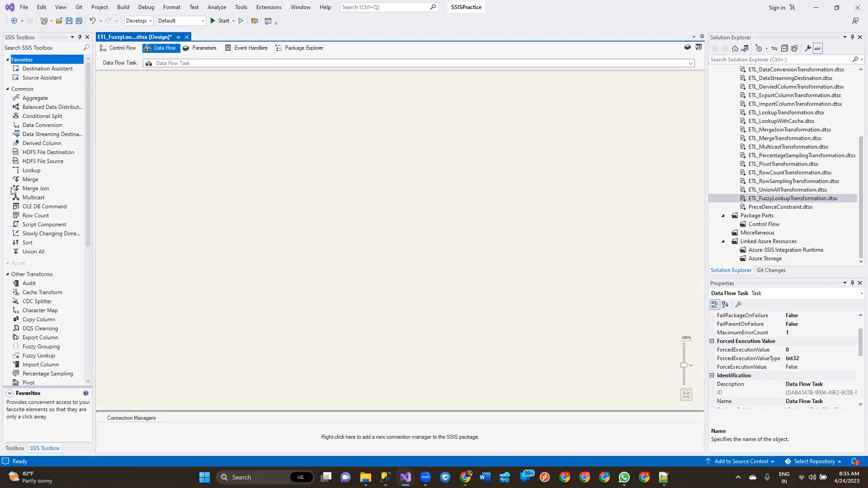
Add a Flat File Source to the data flow and open its editor
{"action": "scroll", "coordinate": [34, 300], "scroll_direction": "down", "scroll_amount": 9}
{"action": "left_click_drag", "start_coordinate": [38, 232], "coordinate": [285, 129]}
{"action": "double_click", "coordinate": [328, 141]}
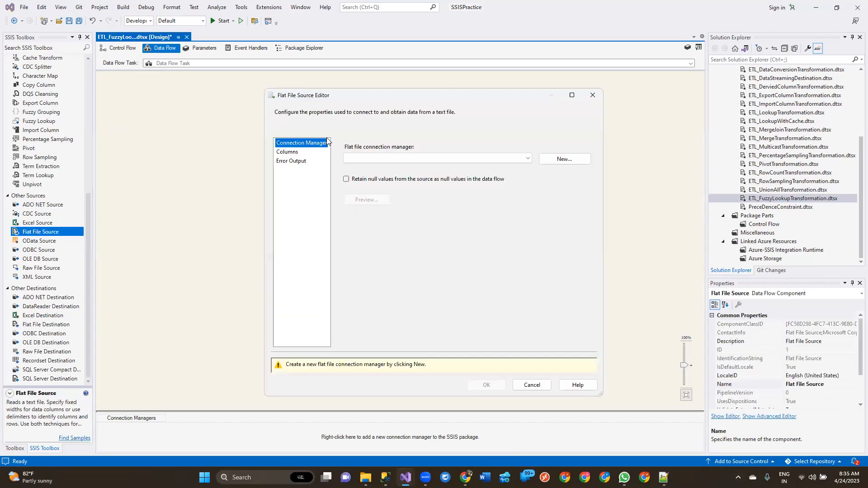
Create a flat file connection to the Citys Information text file for the source and save the package
{"action": "left_click", "coordinate": [563, 160]}
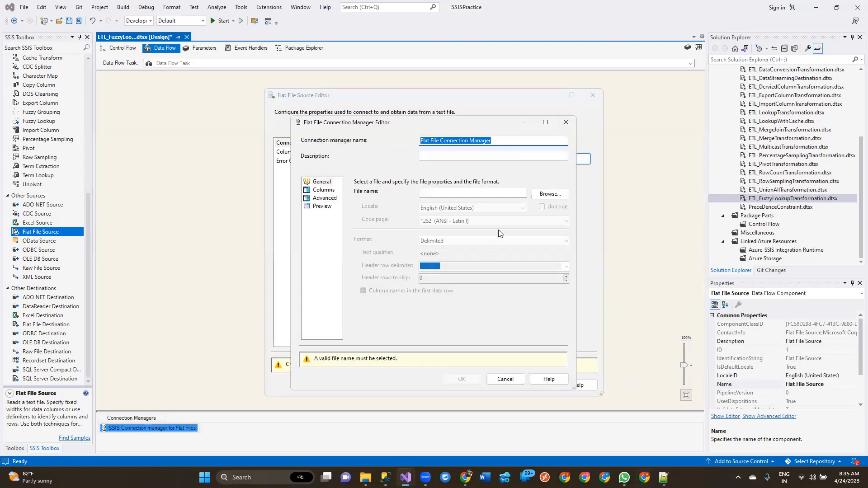
{"action": "left_click", "coordinate": [555, 197]}
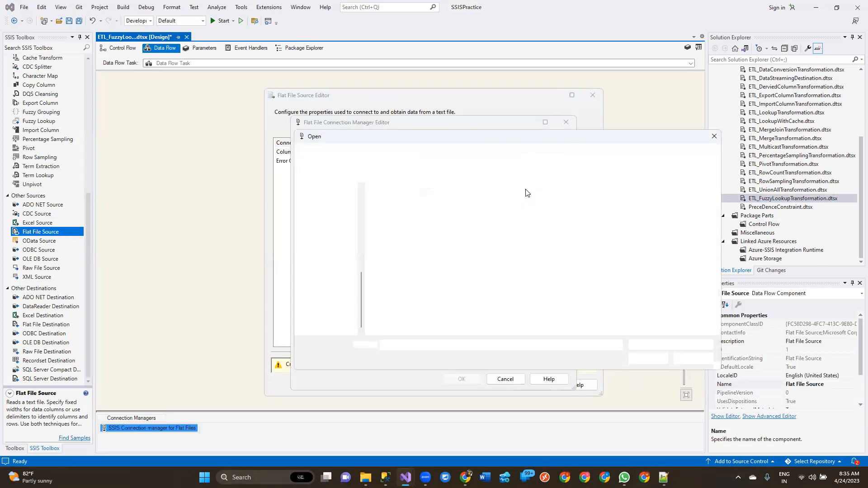
{"action": "left_click", "coordinate": [404, 203]}
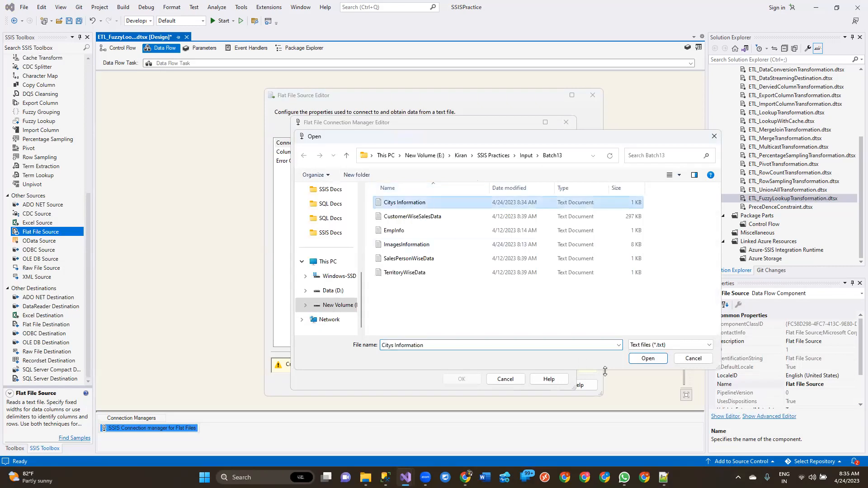
{"action": "left_click", "coordinate": [633, 360]}
{"action": "left_click", "coordinate": [325, 189]}
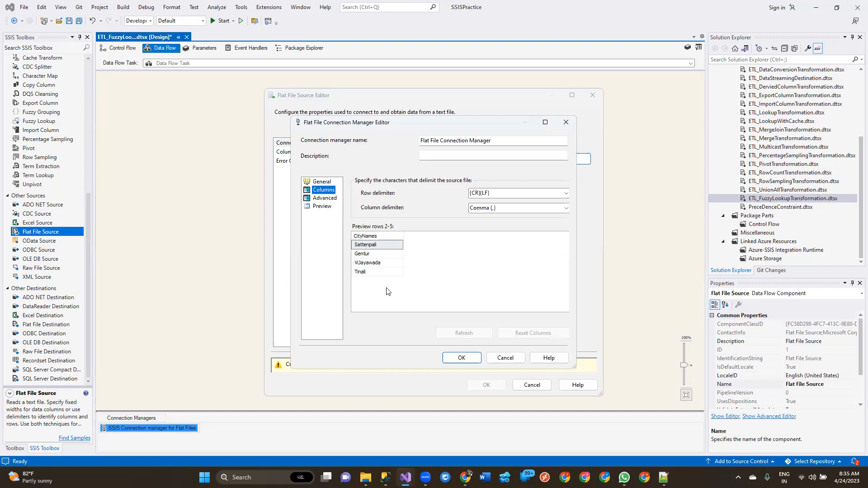
{"action": "left_click", "coordinate": [460, 359]}
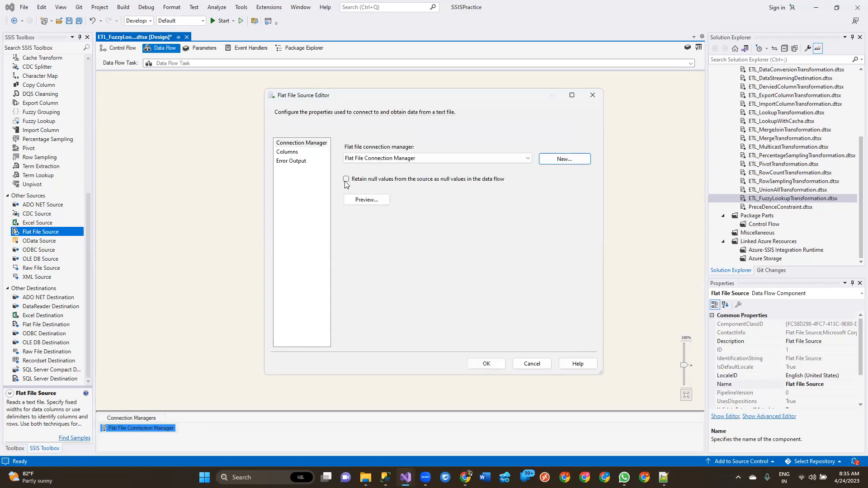
{"action": "left_click", "coordinate": [490, 364]}
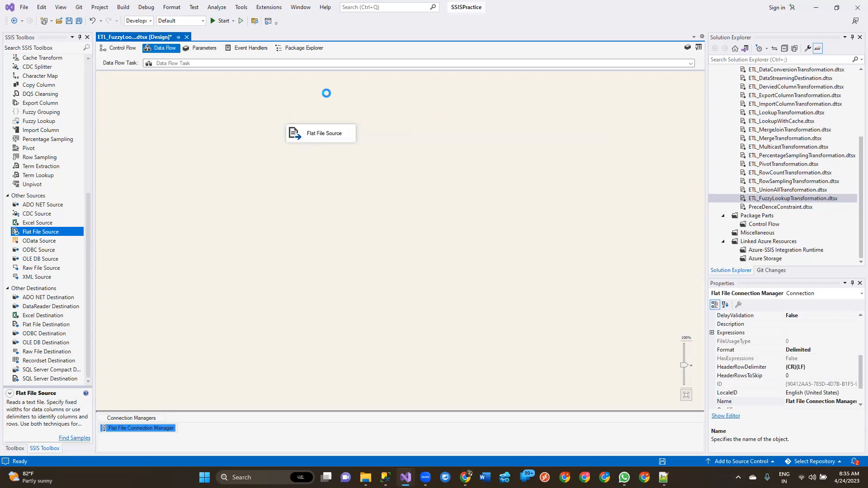
{"action": "key", "text": "ctrl+s"}
Switch to SQL Server Management Studio and add blank lines below the UPDATE Citis statement
{"action": "left_click", "coordinate": [386, 478]}
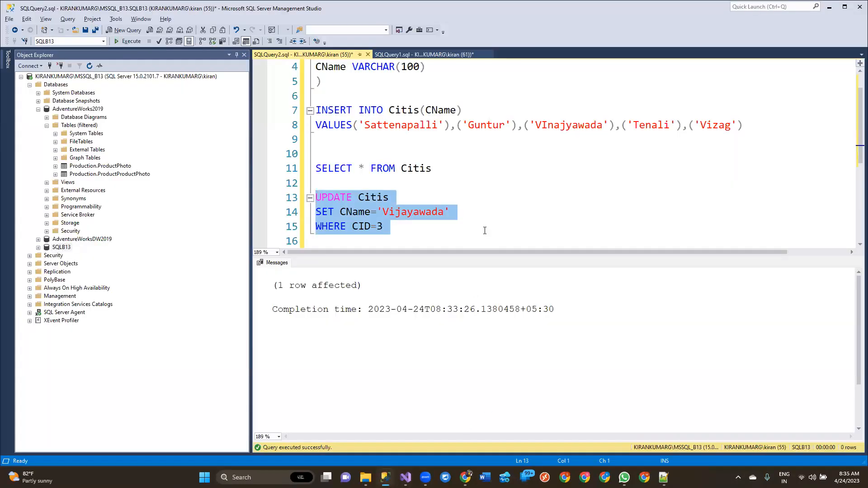
{"action": "left_click", "coordinate": [436, 242]}
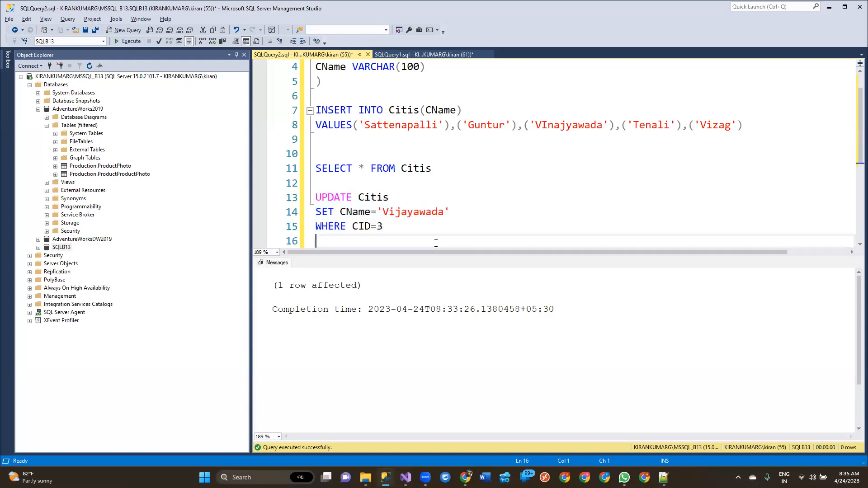
{"action": "scroll", "coordinate": [443, 238], "scroll_direction": "down", "scroll_amount": 3}
{"action": "key", "text": "Return"}
{"action": "key", "text": "Return"}
{"action": "key", "text": "Return"}
{"action": "type", "text": "CREATE"}
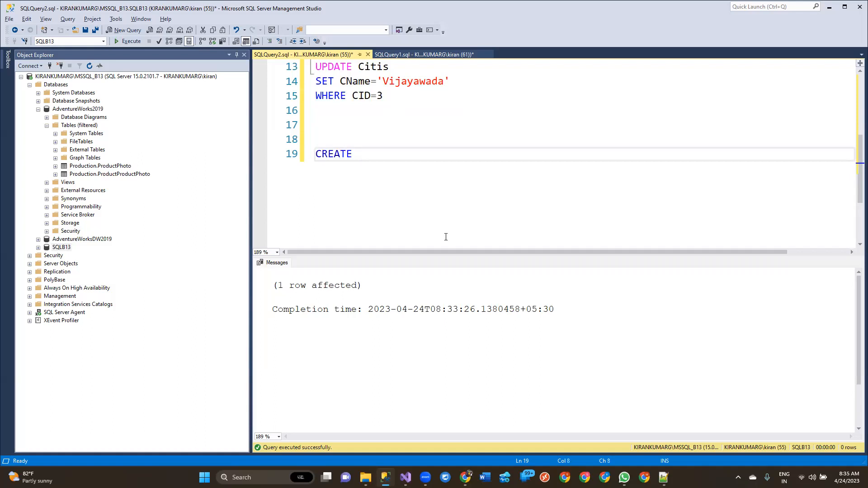
{"action": "key", "text": "BackSpace"}
{"action": "key", "text": "BackSpace"}
{"action": "key", "text": "BackSpace"}
{"action": "key", "text": "BackSpace"}
{"action": "key", "text": "BackSpace"}
Write CitysInformation on the last line of the query, followed by a new line
{"action": "type", "text": "Cit"}
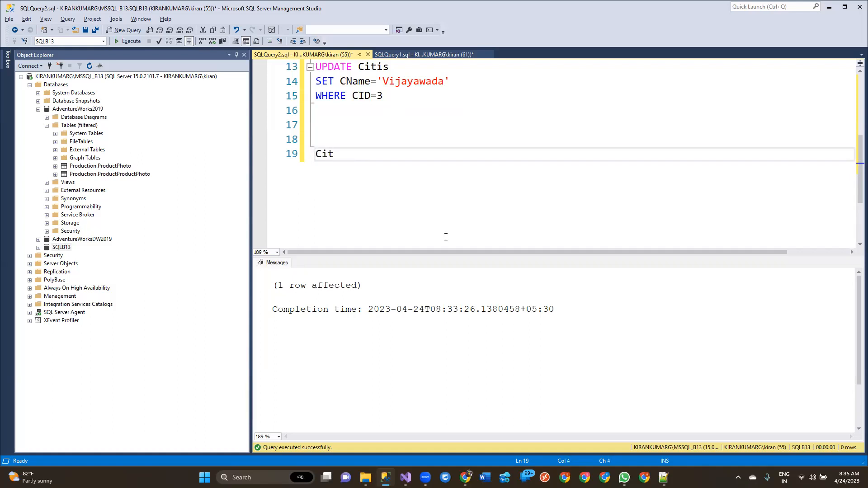
{"action": "type", "text": "ysInformation"}
{"action": "key", "text": "Return"}
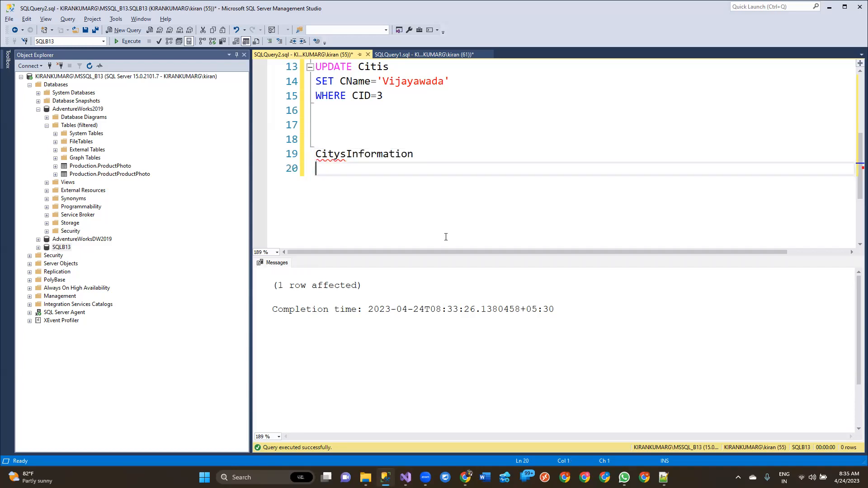
Switch to Visual Studio, move the Flat File Source higher and add a Fuzzy Lookup transformation below it
{"action": "key", "text": "alt+Tab"}
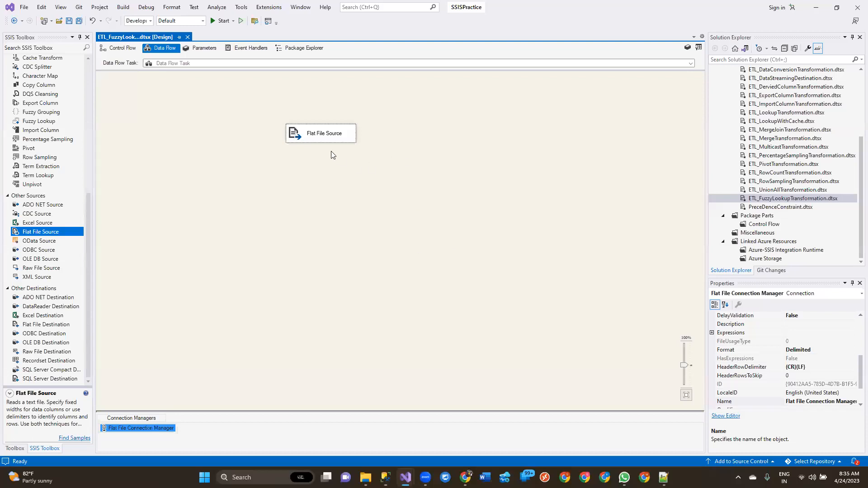
{"action": "left_click", "coordinate": [311, 197]}
{"action": "key", "text": "ctrl+s"}
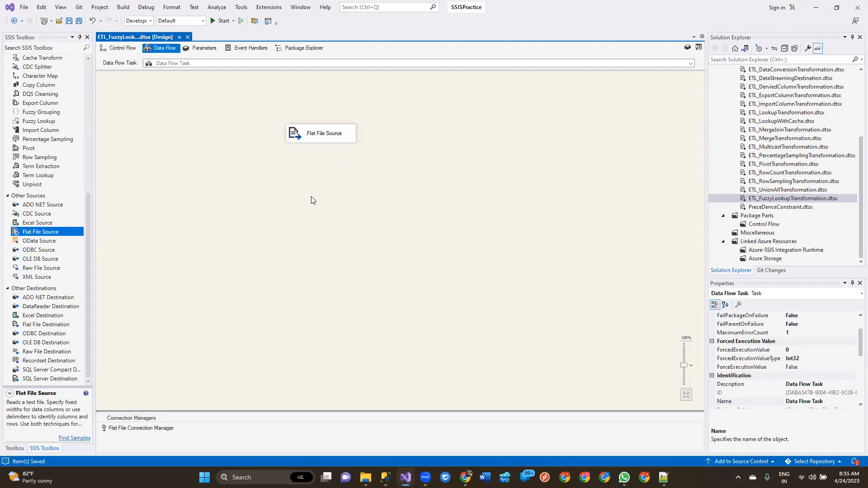
{"action": "left_click_drag", "start_coordinate": [320, 135], "coordinate": [356, 109]}
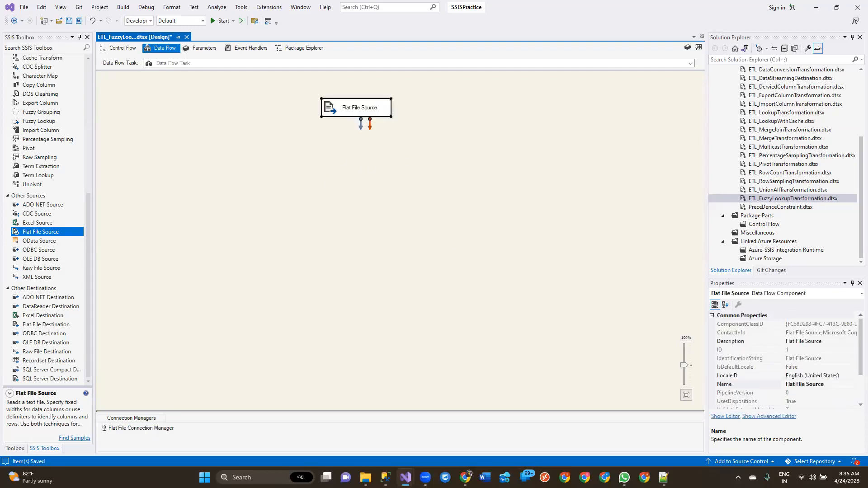
{"action": "scroll", "coordinate": [21, 216], "scroll_direction": "up", "scroll_amount": 2}
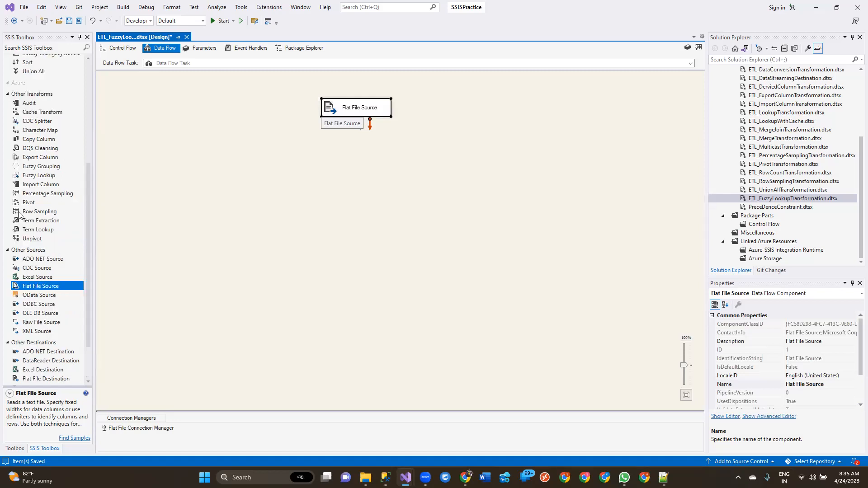
{"action": "left_click_drag", "start_coordinate": [38, 176], "coordinate": [272, 165]}
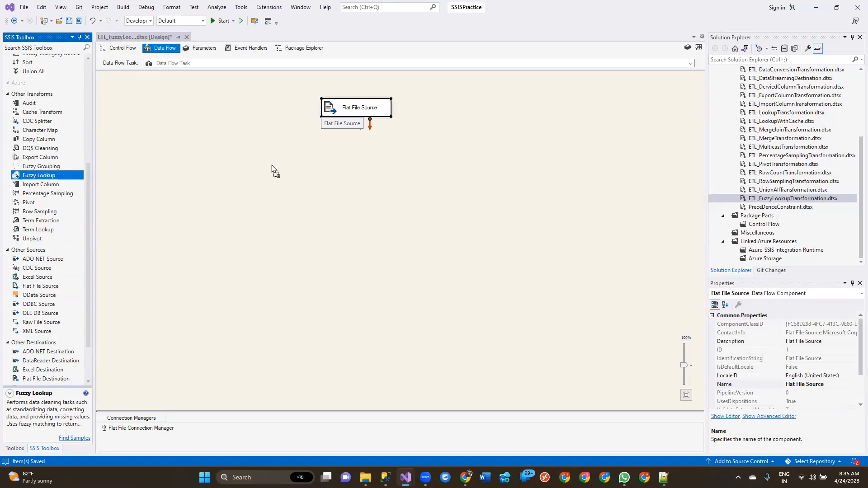
{"action": "left_click_drag", "start_coordinate": [392, 161], "coordinate": [392, 156]}
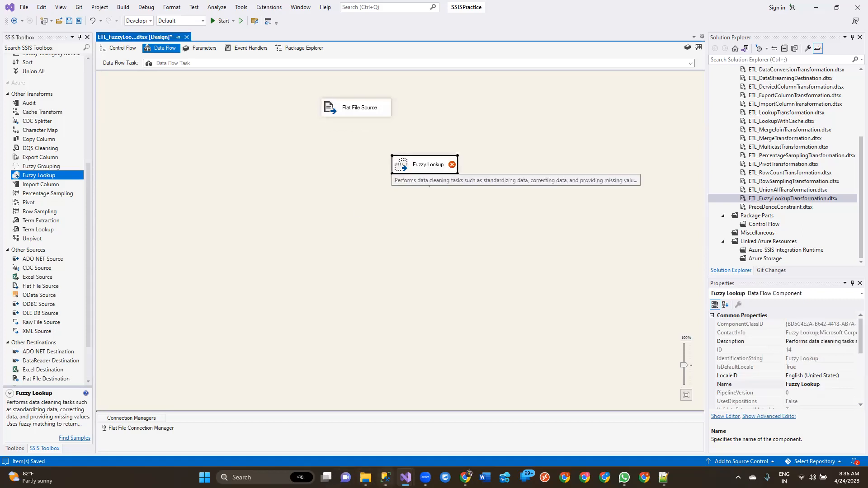
Switch to SQL Server Management Studio, query all rows of the Citis table and review the CName values
{"action": "left_click", "coordinate": [385, 477]}
{"action": "scroll", "coordinate": [452, 104], "scroll_direction": "up", "scroll_amount": 3}
{"action": "left_click_drag", "start_coordinate": [433, 168], "coordinate": [275, 172]}
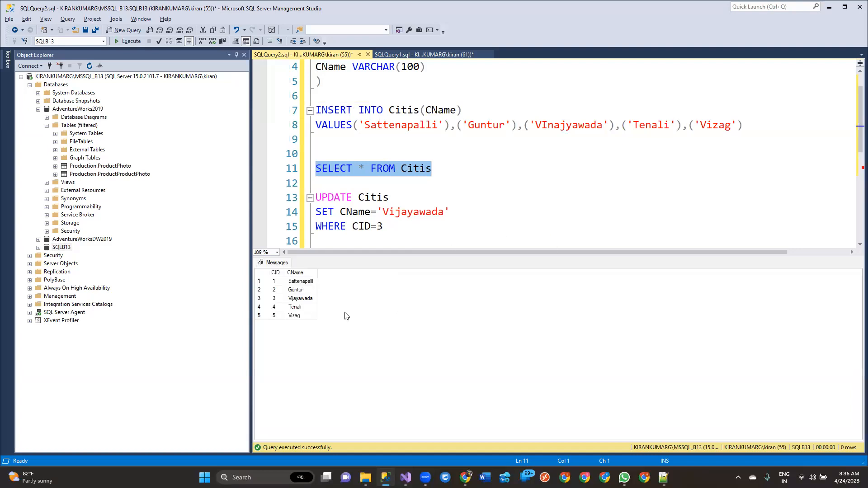
{"action": "left_click_drag", "start_coordinate": [300, 281], "coordinate": [297, 321]}
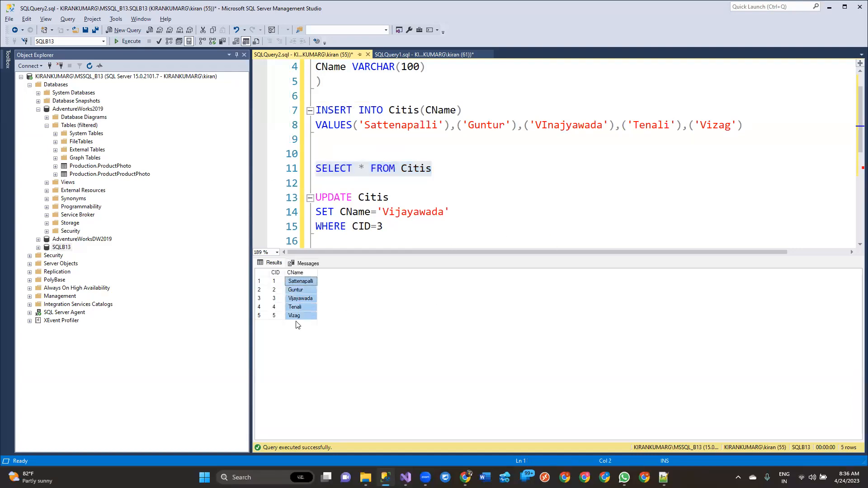
Switch to Visual Studio, connect the Flat File Source to the Fuzzy Lookup and open the transformation's editor maximized
{"action": "key", "text": "alt+Tab"}
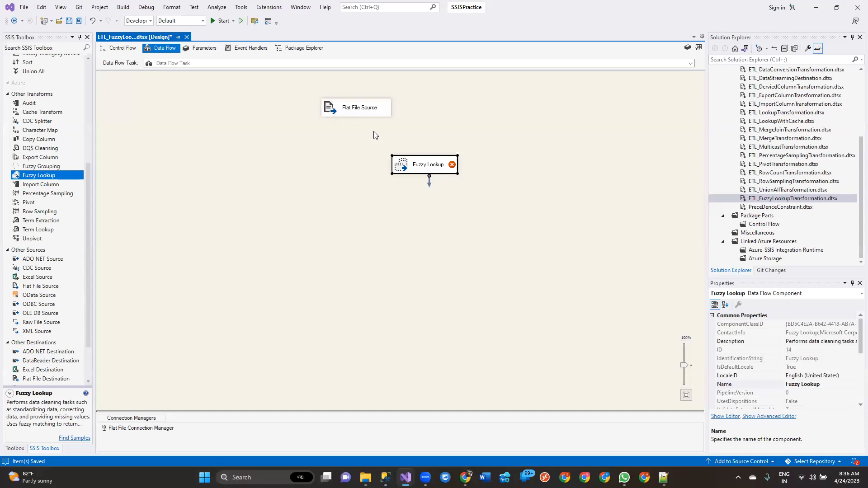
{"action": "left_click", "coordinate": [368, 113]}
{"action": "left_click_drag", "start_coordinate": [361, 129], "coordinate": [376, 174]}
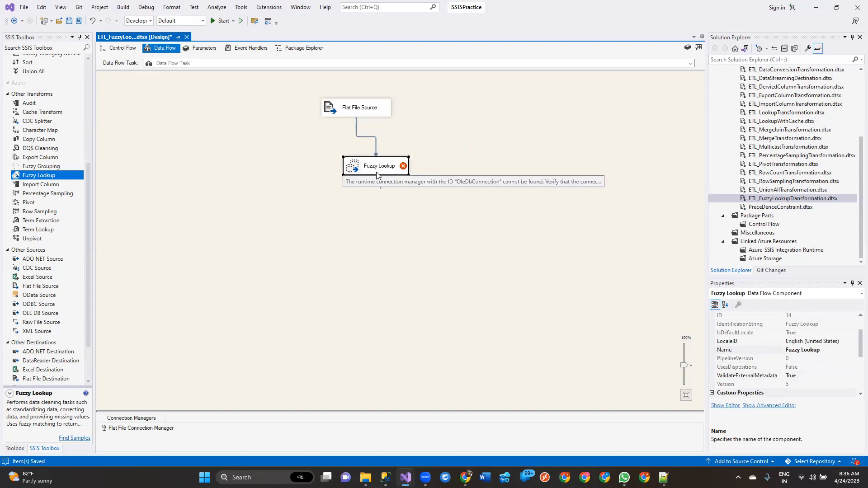
{"action": "double_click", "coordinate": [377, 175]}
{"action": "left_click", "coordinate": [558, 94]}
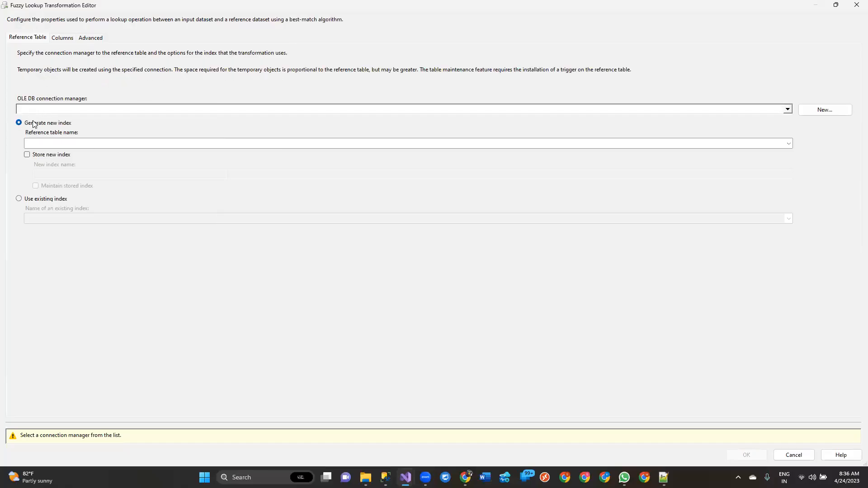
{"action": "left_click", "coordinate": [663, 477]}
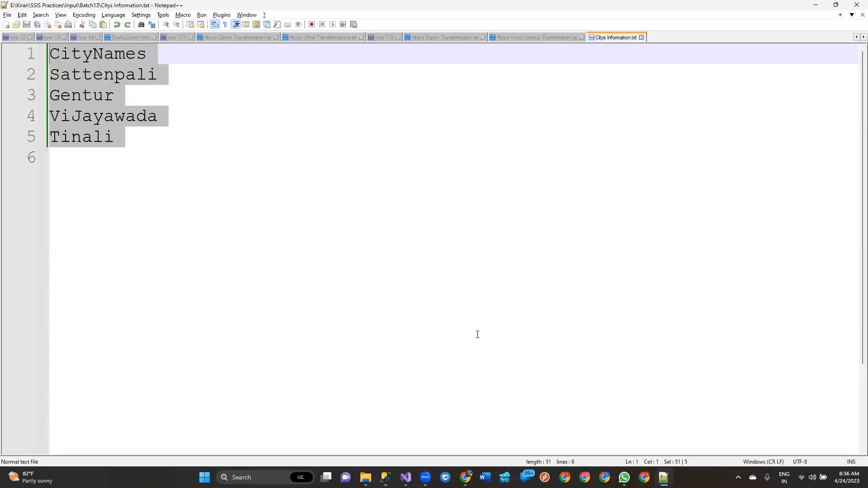
{"action": "key", "text": "ctrl+Tab"}
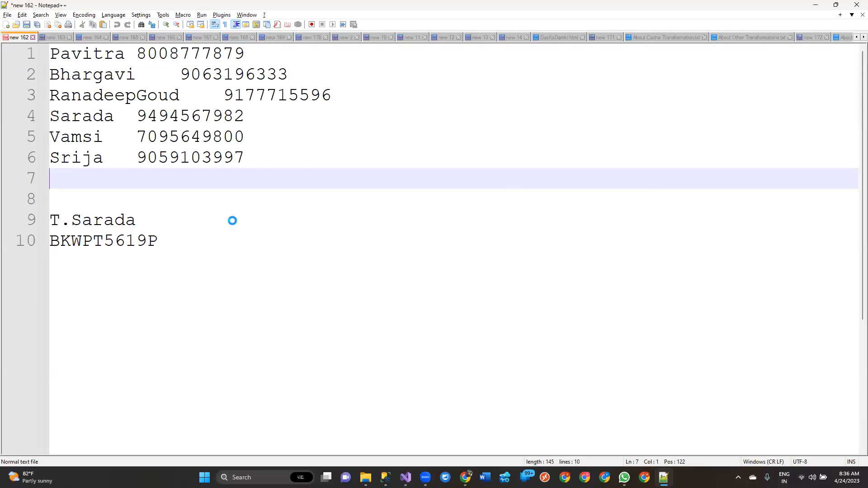
{"action": "key", "text": "ctrl+Tab"}
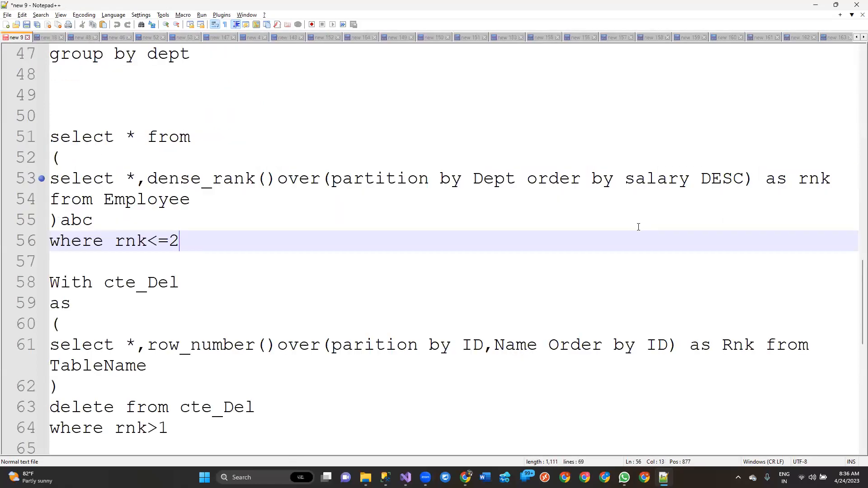
{"action": "key", "text": "ctrl+Tab"}
{"action": "key", "text": "ctrl+Tab"}
{"action": "key", "text": "ctrl+Tab"}
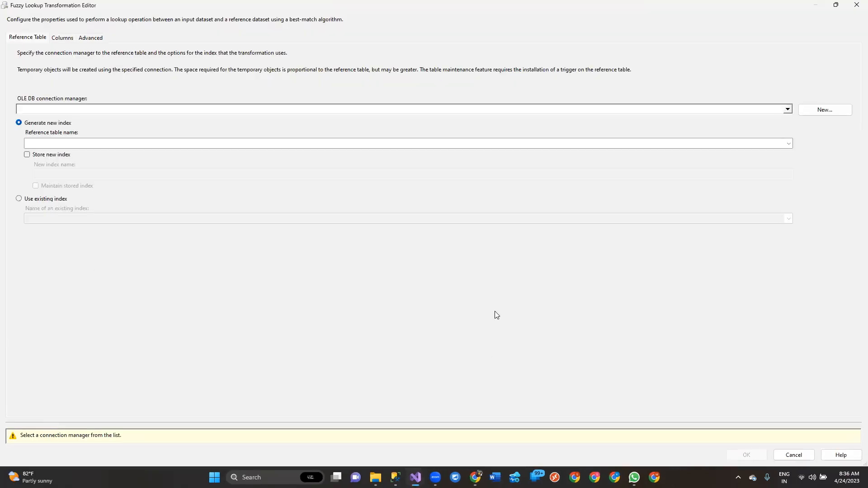
{"action": "key", "text": "super+r"}
{"action": "key", "text": "Return"}
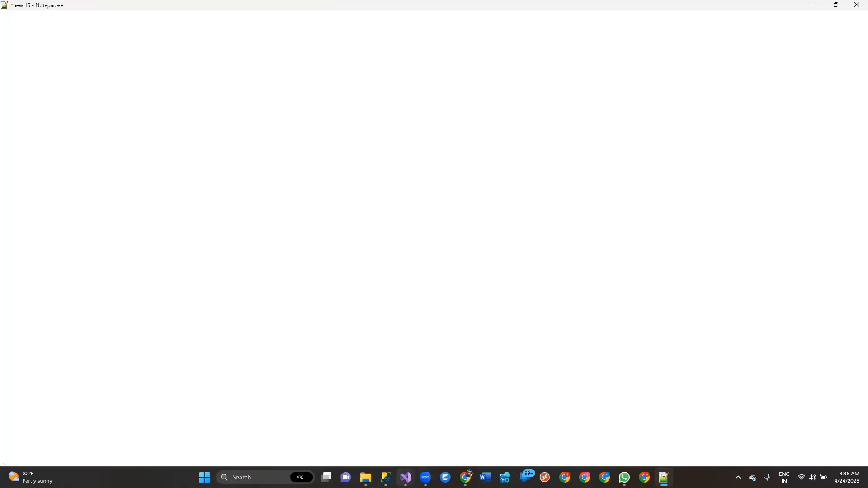
{"action": "mouse_move", "coordinate": [405, 478]}
{"action": "left_click", "coordinate": [408, 408]}
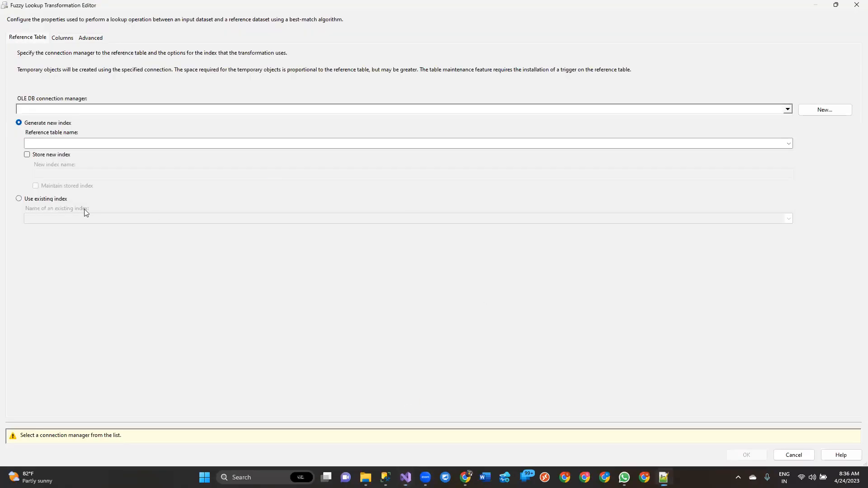
Assign the MSSQL_B13.SQLB13 OLE DB connection to the Fuzzy Lookup and choose [dbo].[Citis] as the reference table
{"action": "left_click", "coordinate": [822, 112]}
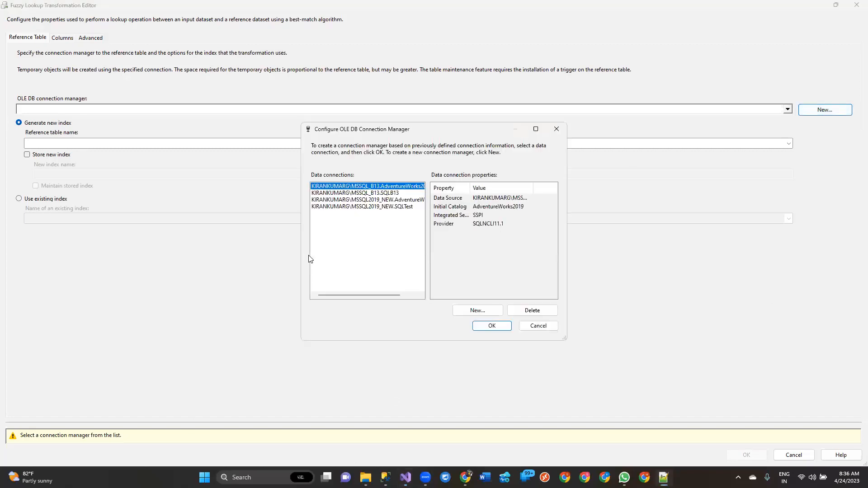
{"action": "left_click", "coordinate": [394, 194]}
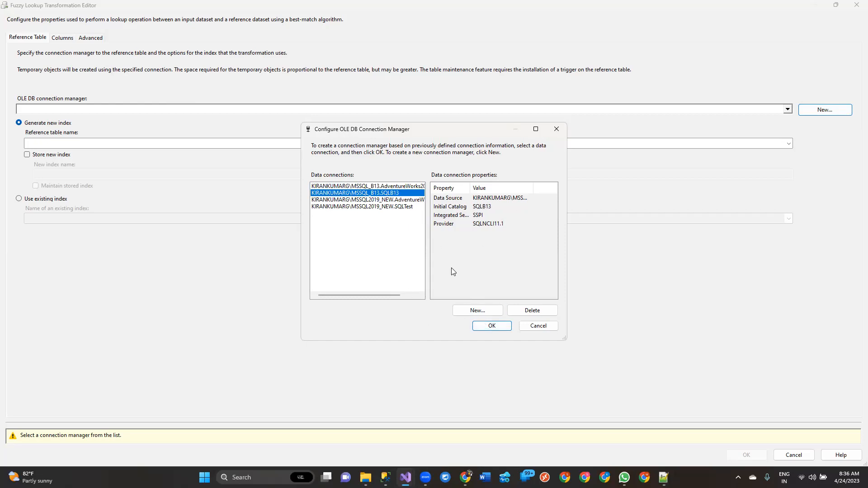
{"action": "left_click", "coordinate": [497, 326]}
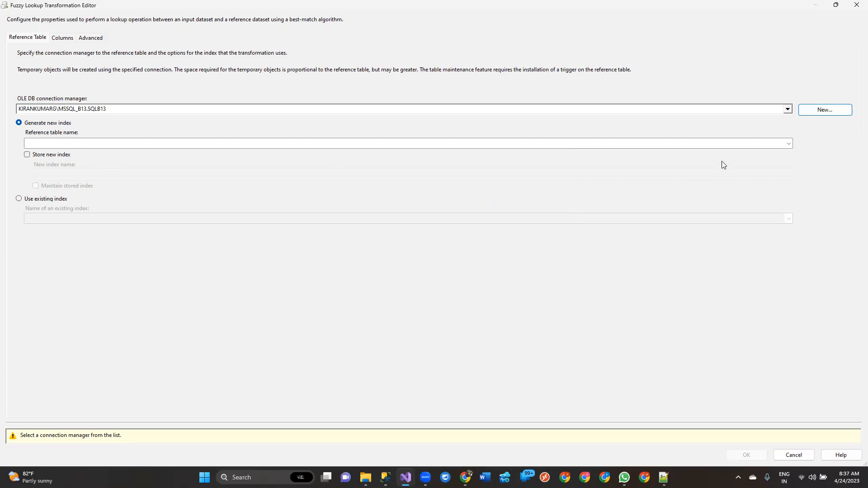
{"action": "left_click", "coordinate": [788, 144]}
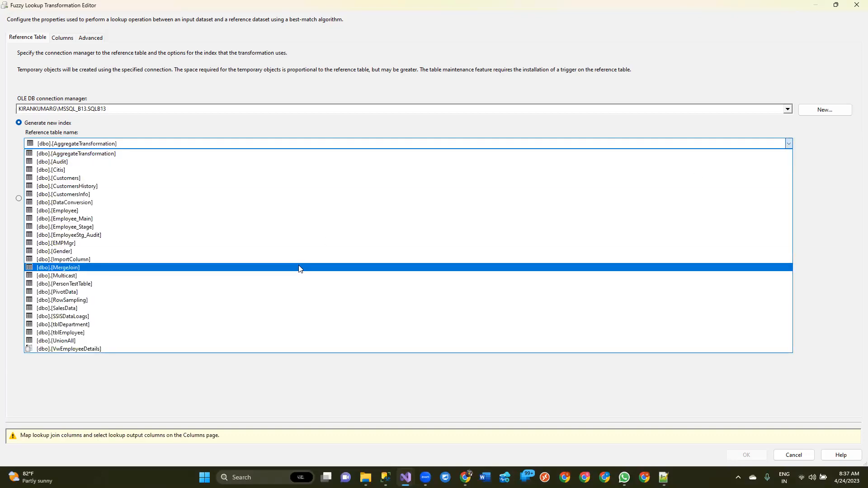
{"action": "left_click", "coordinate": [86, 170]}
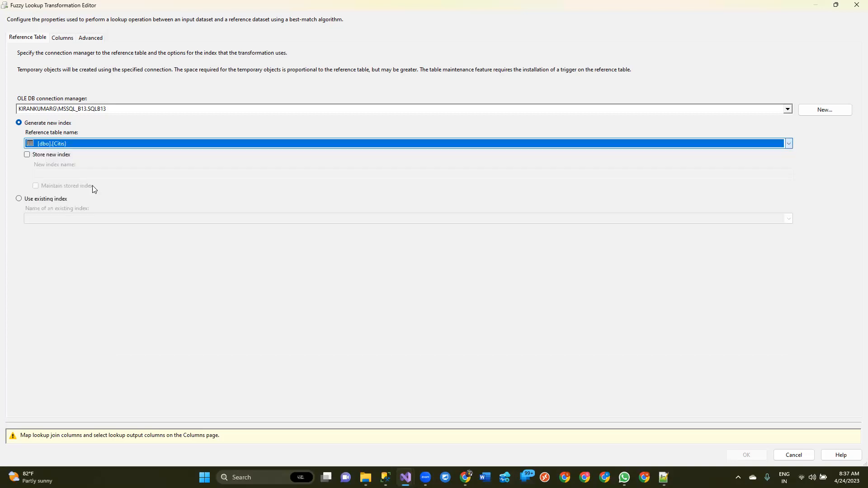
Map the CityNames input column to CName, keep CityNames as pass-through and select CID and CName as lookup columns
{"action": "left_click", "coordinate": [57, 38]}
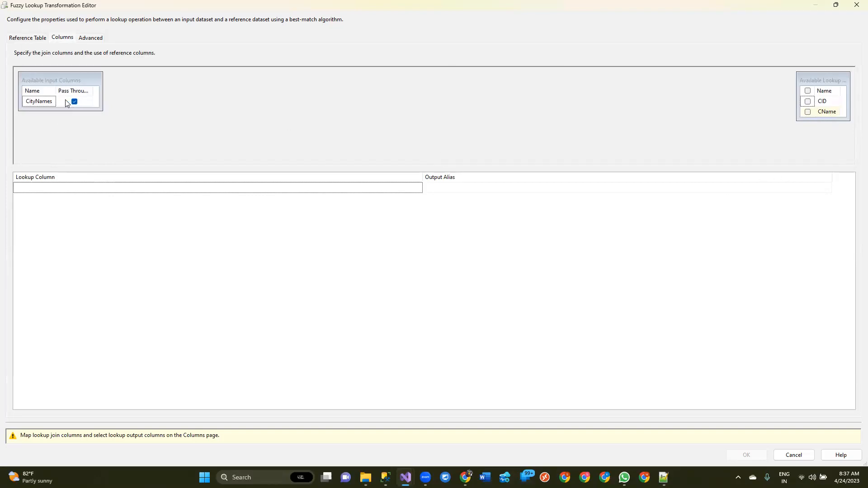
{"action": "left_click_drag", "start_coordinate": [98, 109], "coordinate": [135, 151]}
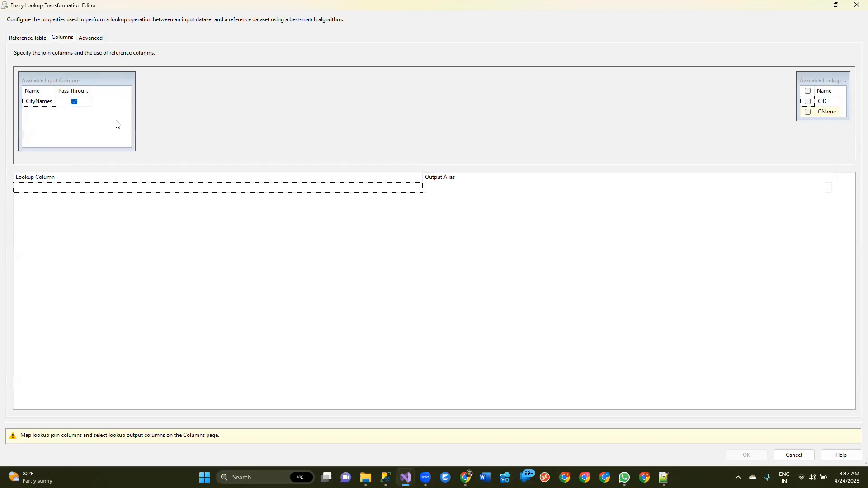
{"action": "left_click", "coordinate": [81, 102]}
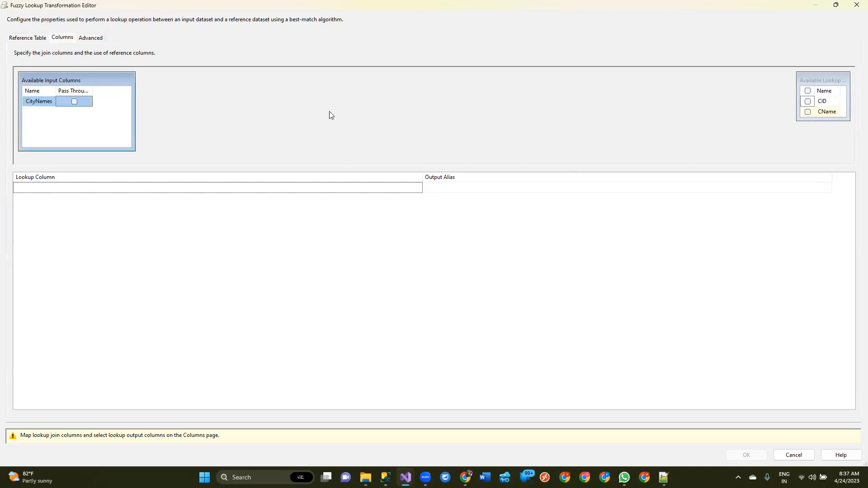
{"action": "left_click", "coordinate": [86, 102]}
{"action": "left_click", "coordinate": [76, 103]}
{"action": "left_click_drag", "start_coordinate": [38, 101], "coordinate": [815, 112]}
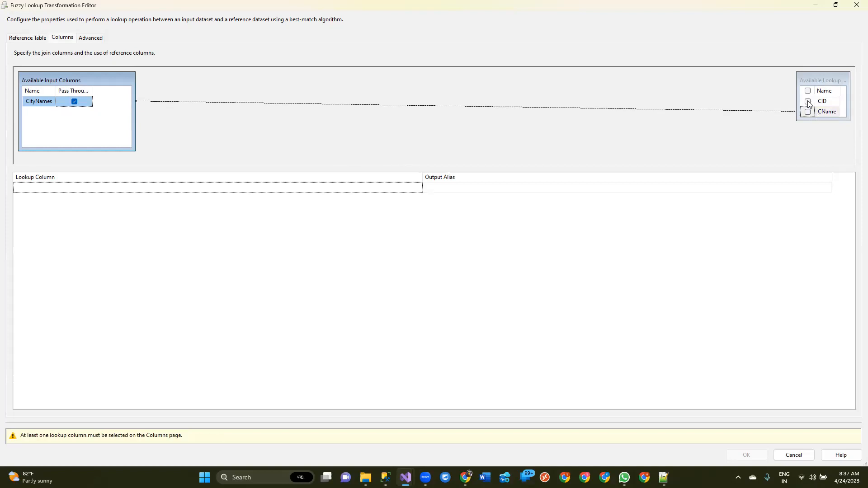
{"action": "left_click", "coordinate": [808, 102]}
{"action": "left_click", "coordinate": [808, 112]}
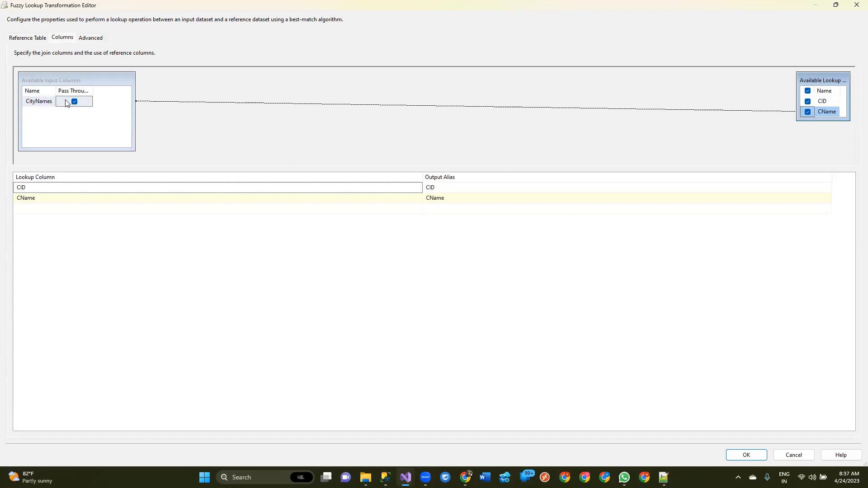
{"action": "left_click_drag", "start_coordinate": [58, 90], "coordinate": [85, 91]}
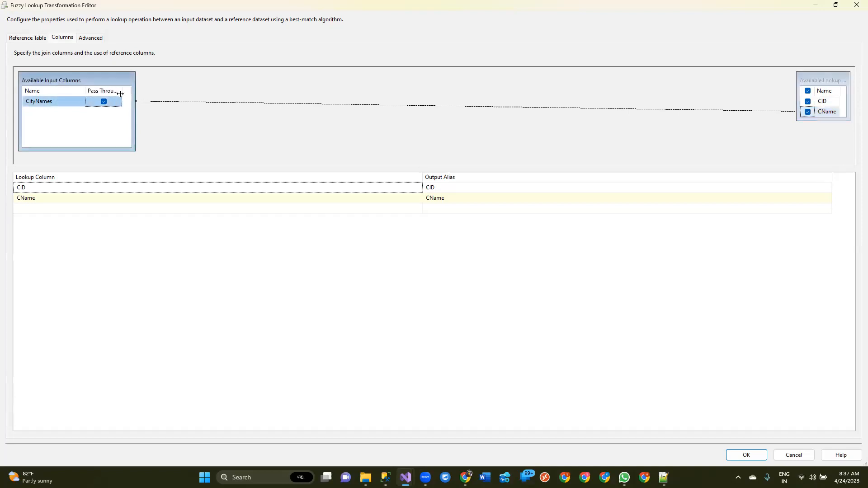
Set the Fuzzy Lookup's similarity threshold to 0.30
{"action": "left_click", "coordinate": [94, 40]}
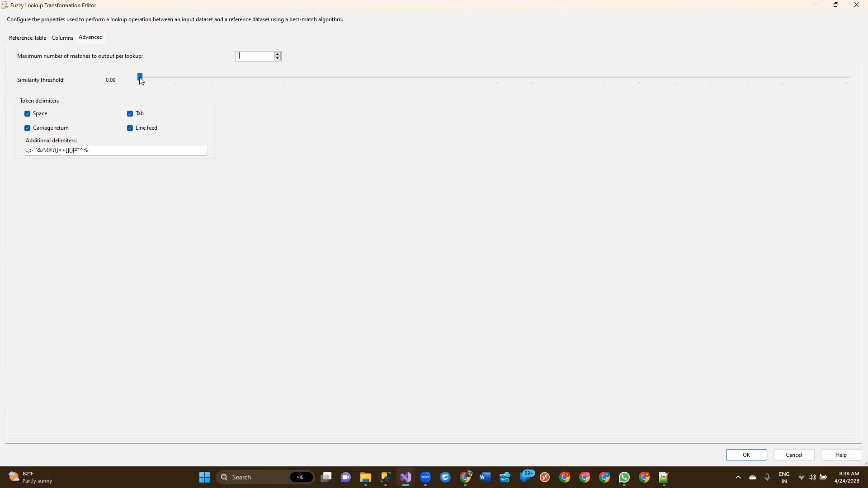
{"action": "left_click_drag", "start_coordinate": [140, 76], "coordinate": [140, 76]}
{"action": "left_click_drag", "start_coordinate": [225, 82], "coordinate": [204, 80]}
{"action": "left_click_drag", "start_coordinate": [362, 90], "coordinate": [357, 91]}
Compare Sattenpali in Citys Information.txt in Notepad++ with the first CName value in SQL Server Management Studio
{"action": "left_click", "coordinate": [663, 477]}
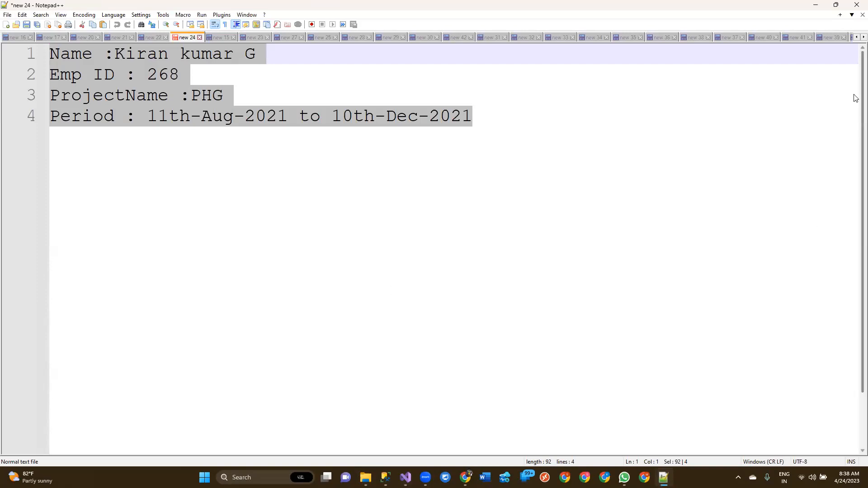
{"action": "left_click", "coordinate": [863, 38]}
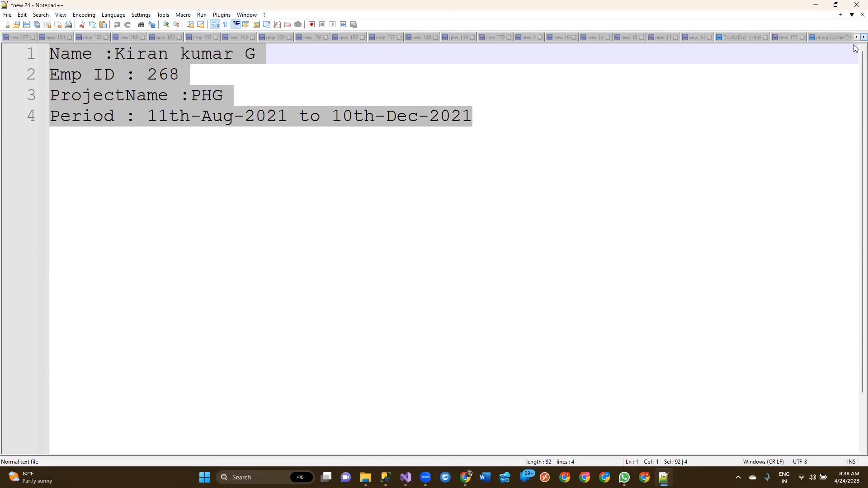
{"action": "left_click", "coordinate": [800, 38]}
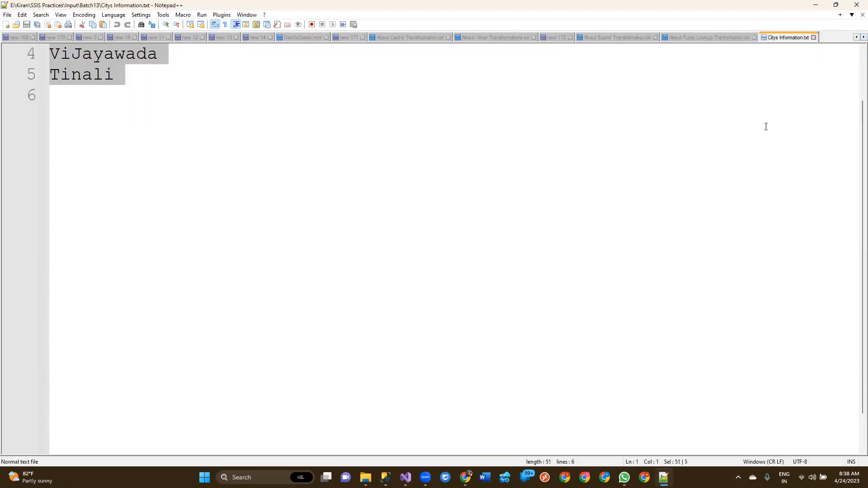
{"action": "scroll", "coordinate": [137, 111], "scroll_direction": "up", "scroll_amount": 1}
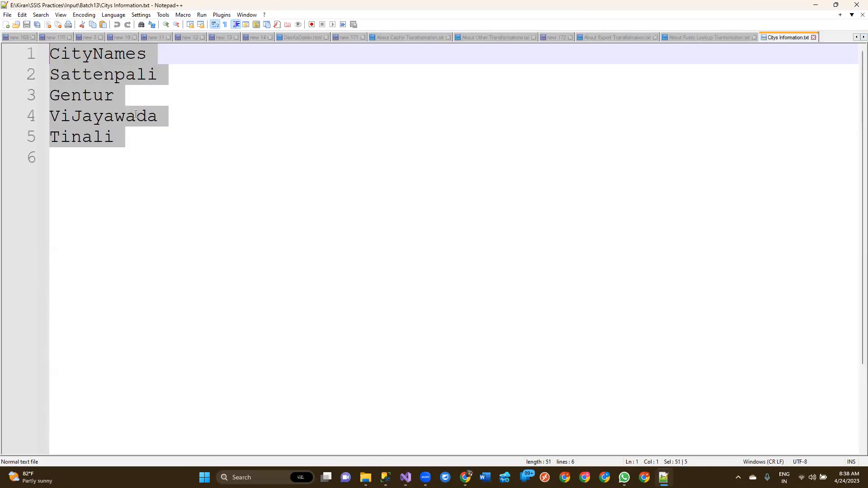
{"action": "double_click", "coordinate": [86, 76]}
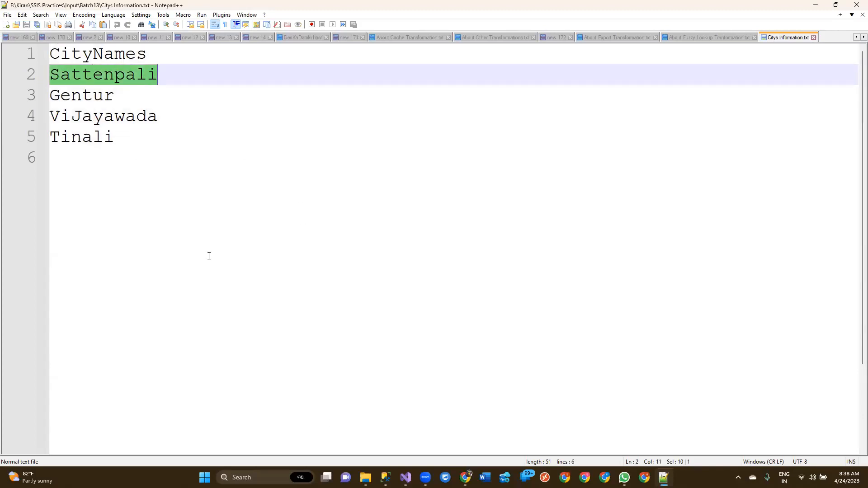
{"action": "mouse_move", "coordinate": [385, 478]}
{"action": "left_click", "coordinate": [452, 425]}
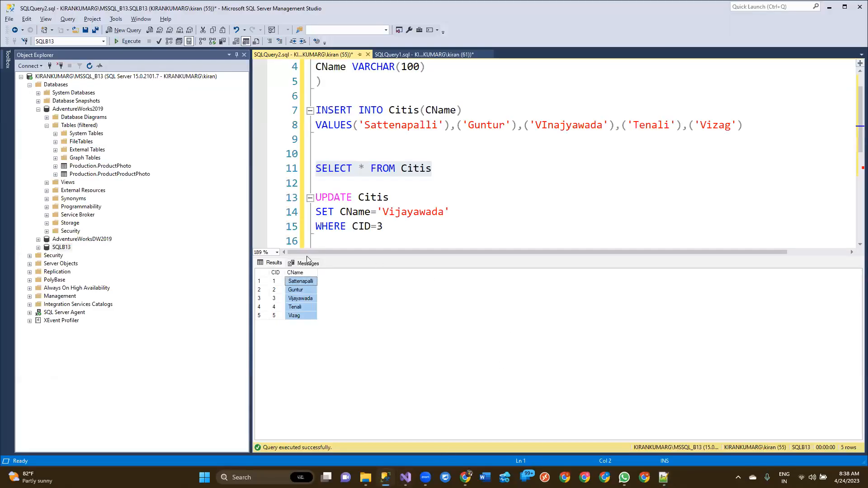
{"action": "left_click", "coordinate": [305, 283]}
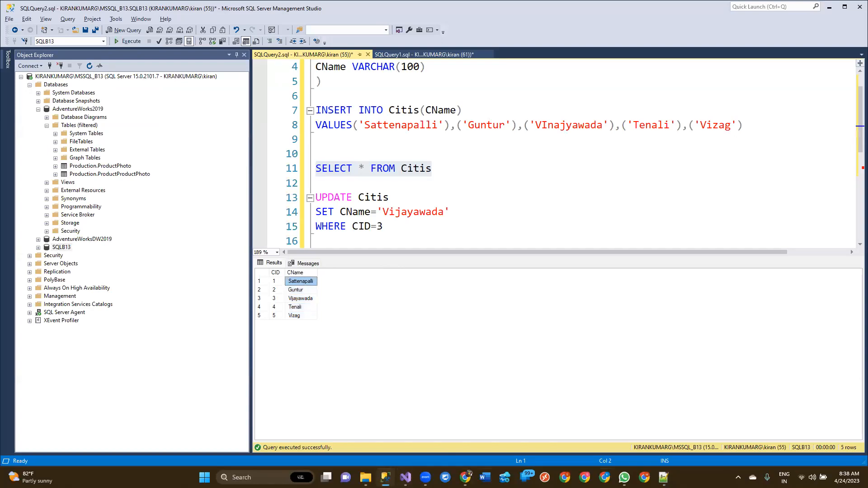
Switch to Notepad++, highlight the city names below the header and return to the Fuzzy Lookup editor in Visual Studio
{"action": "left_click", "coordinate": [663, 477]}
{"action": "left_click_drag", "start_coordinate": [152, 133], "coordinate": [32, 81]}
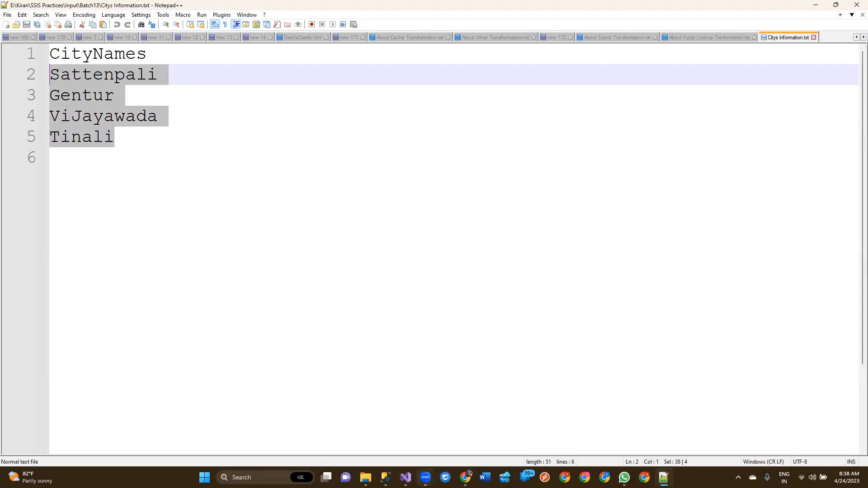
{"action": "mouse_move", "coordinate": [406, 478]}
{"action": "left_click", "coordinate": [373, 438]}
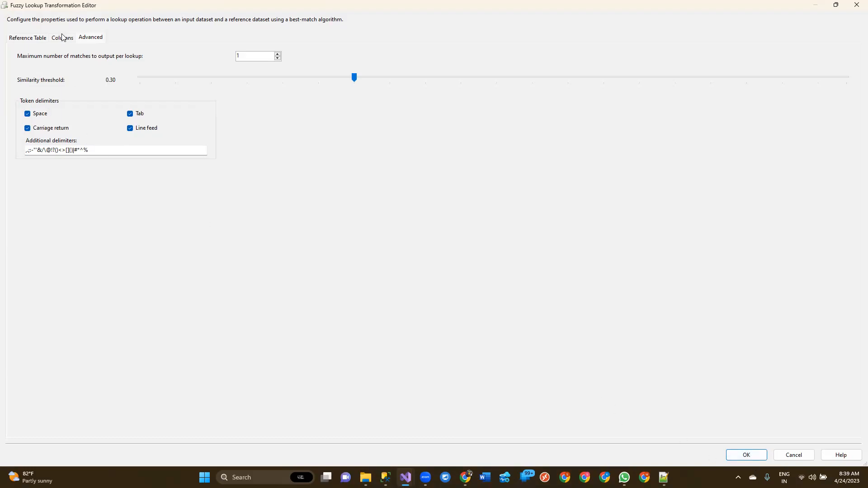
Review the reference table settings, accept the Fuzzy Lookup configuration and save the package
{"action": "left_click", "coordinate": [34, 39]}
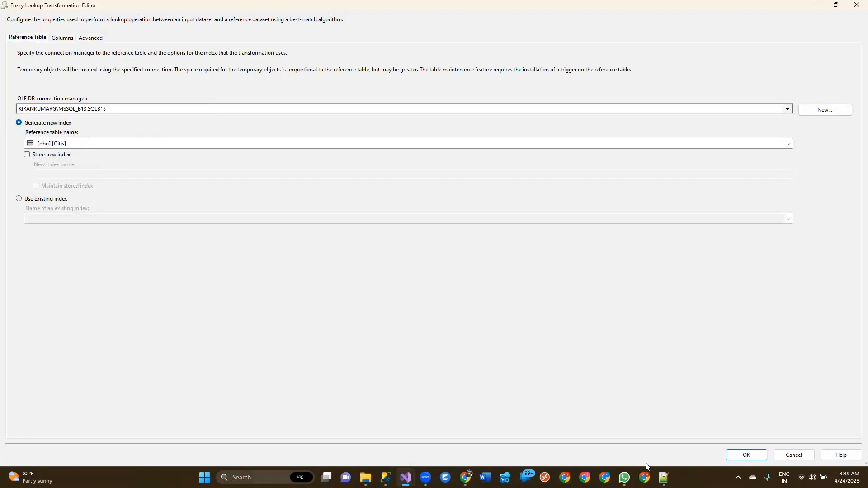
{"action": "left_click", "coordinate": [756, 455]}
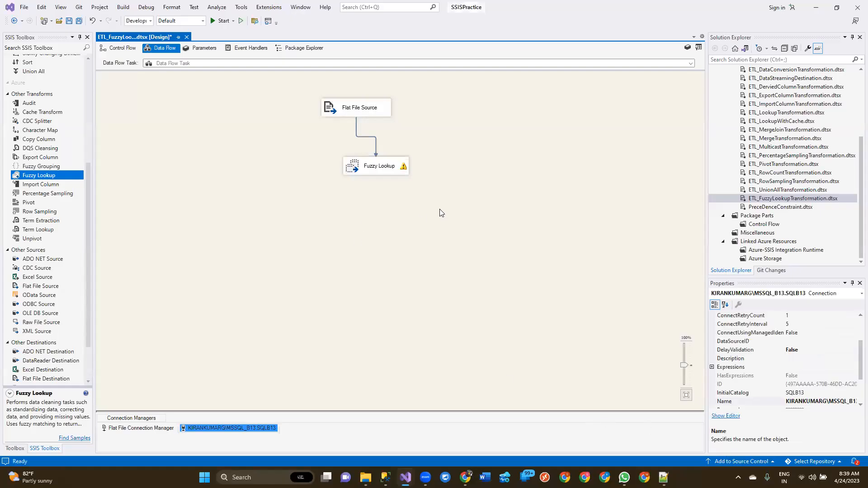
{"action": "key", "text": "ctrl+s"}
{"action": "double_click", "coordinate": [403, 159]}
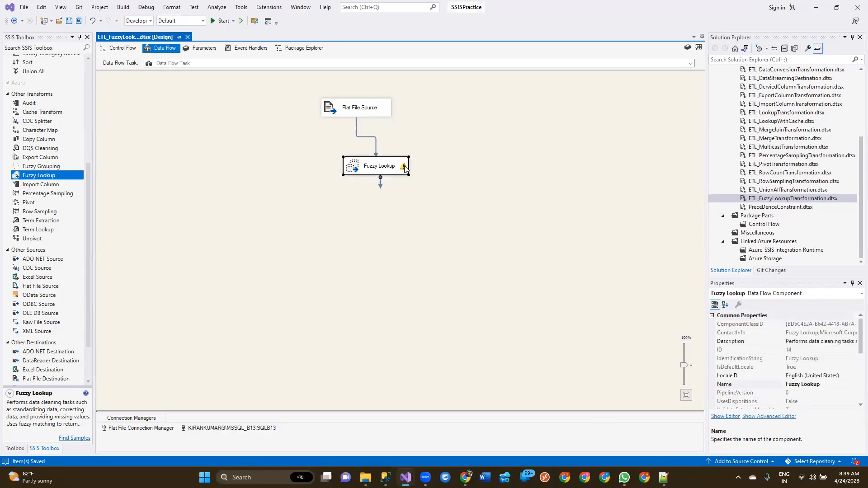
{"action": "left_click", "coordinate": [464, 362]}
Add an OLE DB Destination below the Fuzzy Lookup, connect the Fuzzy Lookup output to it and open its editor
{"action": "scroll", "coordinate": [39, 242], "scroll_direction": "down", "scroll_amount": 2}
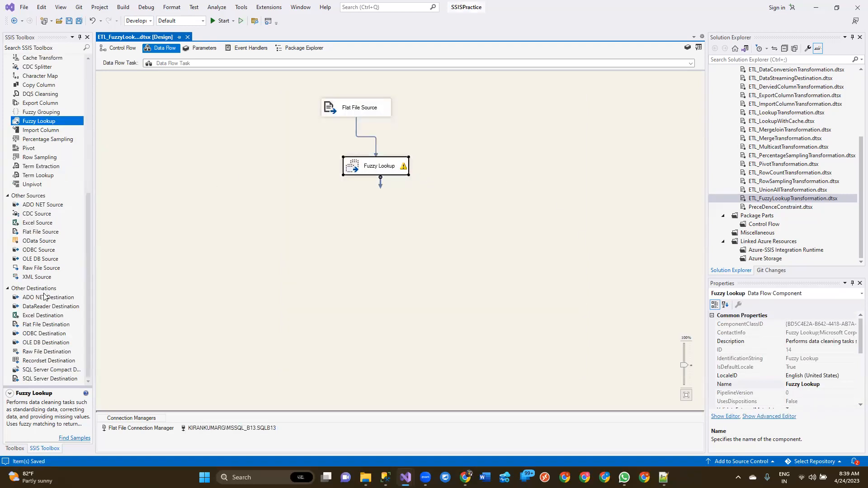
{"action": "left_click_drag", "start_coordinate": [41, 342], "coordinate": [412, 213]}
{"action": "left_click", "coordinate": [412, 212]}
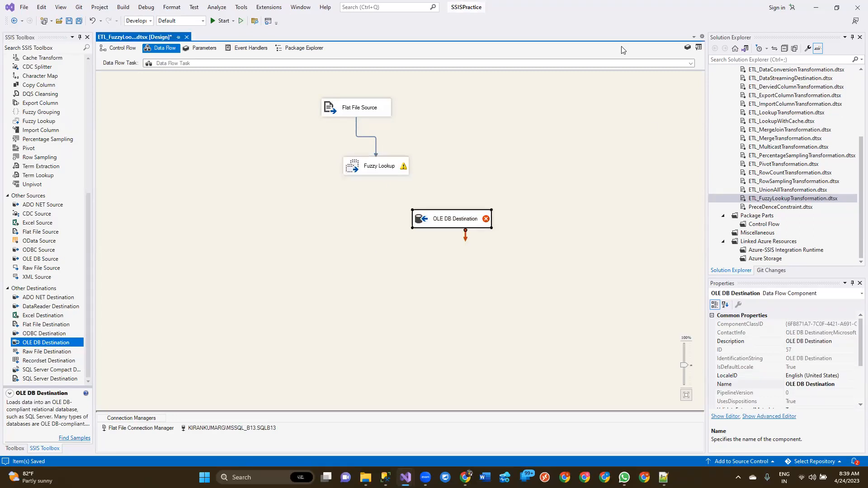
{"action": "left_click", "coordinate": [375, 166]}
{"action": "left_click_drag", "start_coordinate": [379, 181], "coordinate": [471, 227]}
{"action": "double_click", "coordinate": [474, 226]}
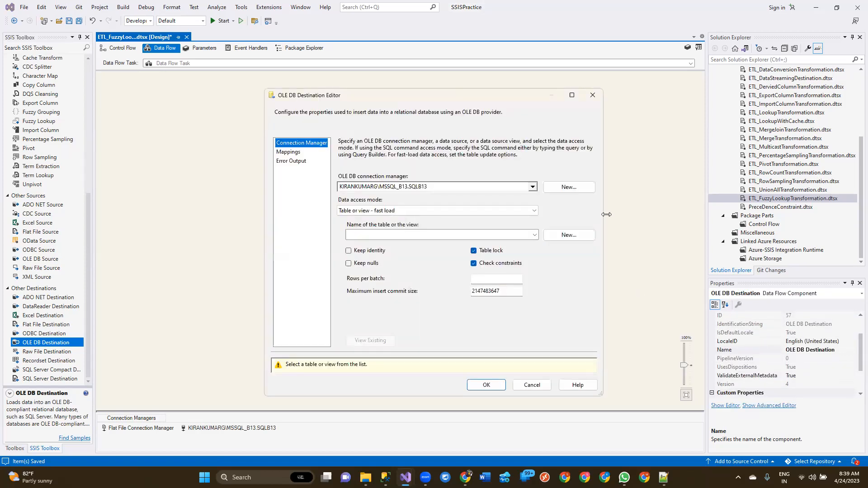
Generate the destination's CREATE TABLE script and paste it into a new query in SQL Server Management Studio
{"action": "left_click", "coordinate": [570, 188]}
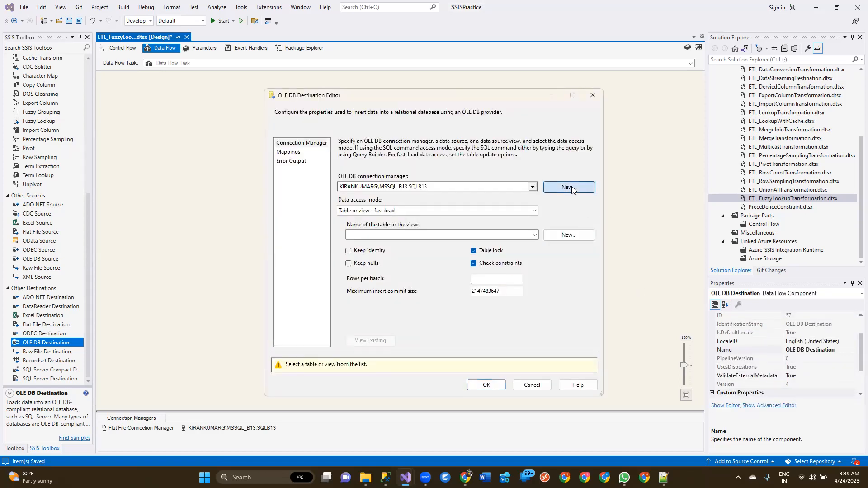
{"action": "left_click", "coordinate": [537, 338]}
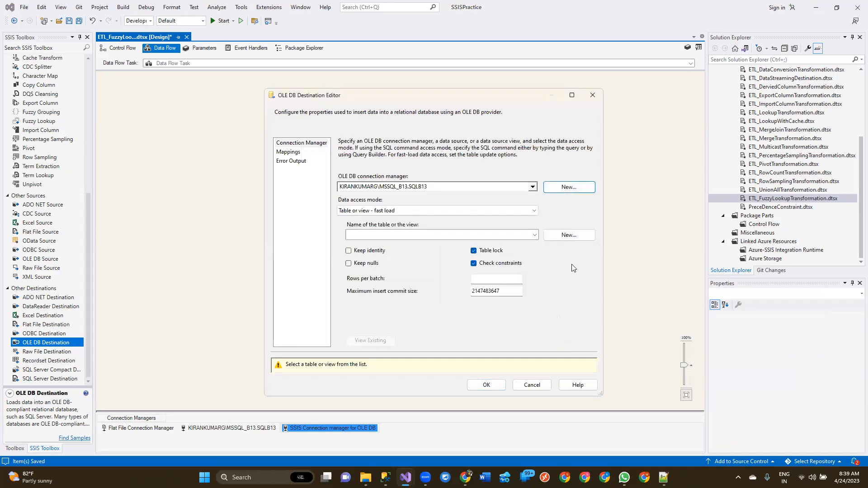
{"action": "left_click", "coordinate": [576, 236]}
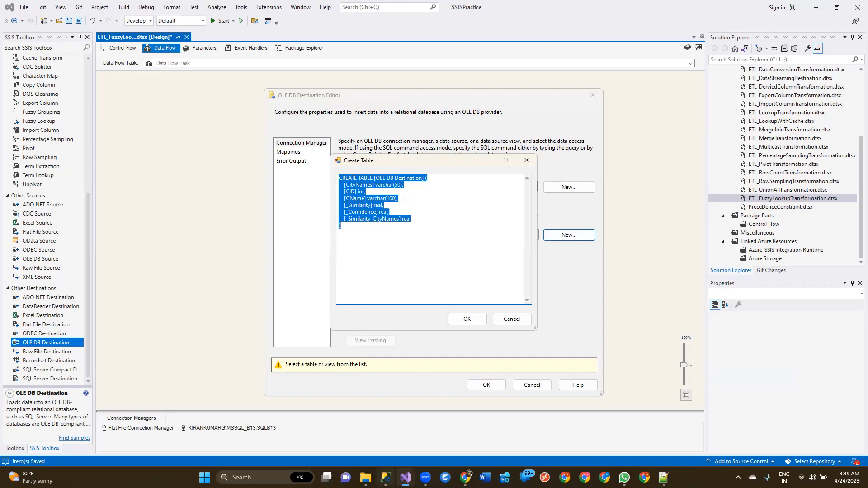
{"action": "left_click", "coordinate": [385, 478]}
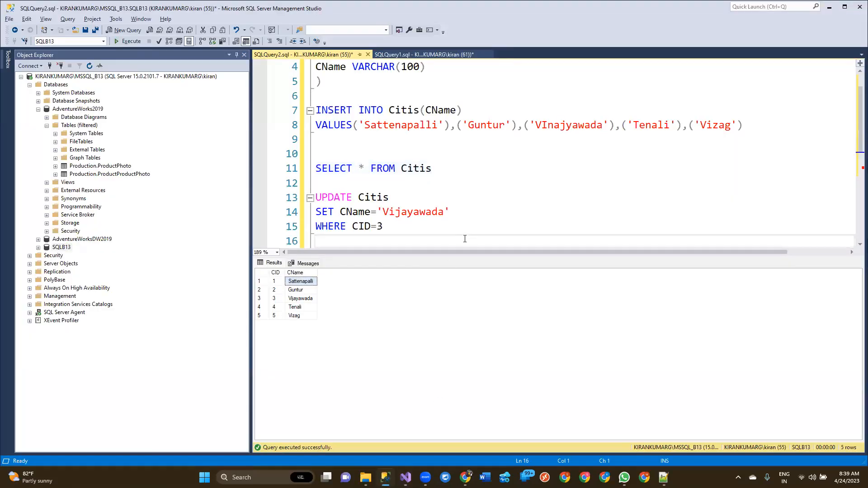
{"action": "key", "text": "ctrl+n"}
{"action": "type", "text": "CREATE TABLE [OLE DB Destination] (   [CityNames] varchar(50),   [CID] int,   [CName] varchar(100),   [_Similarity] real,   [_Confidence] real,   [_Similarity_CityNames] real )"}
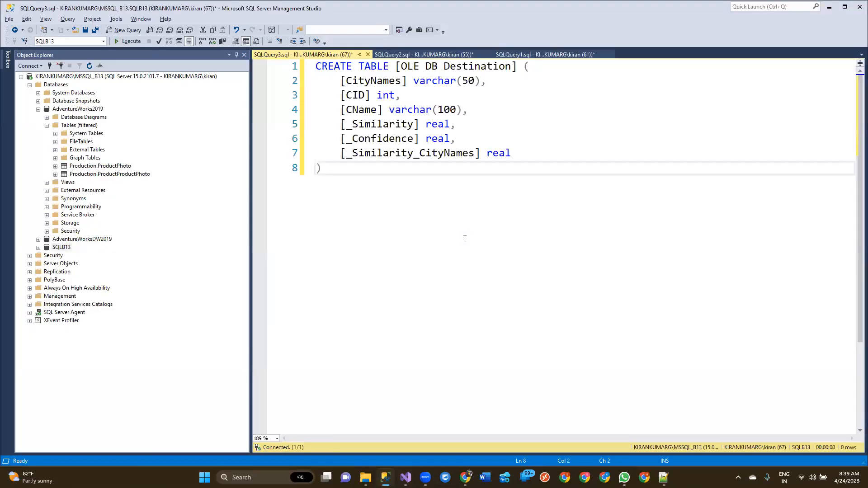
Replace the table name [OLE DB Destination] in the CREATE TABLE script with a name beginning FuzzyL
{"action": "left_click_drag", "start_coordinate": [396, 66], "coordinate": [517, 72]}
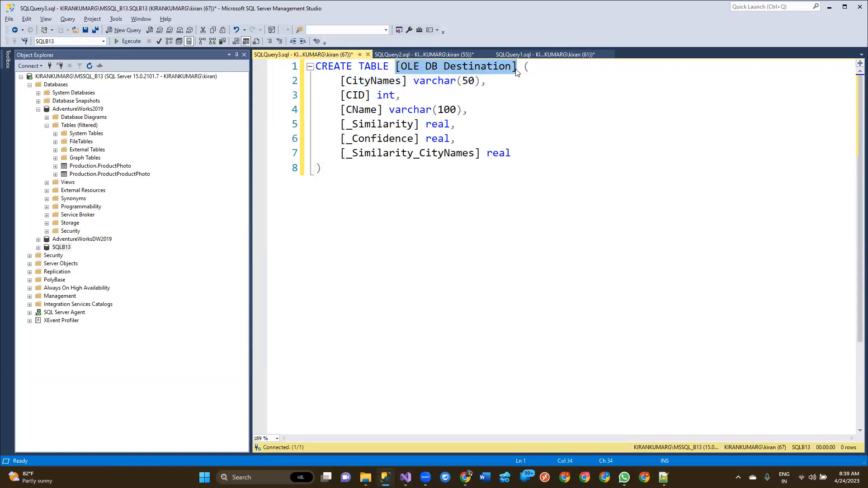
{"action": "type", "text": "FuzzyL"}
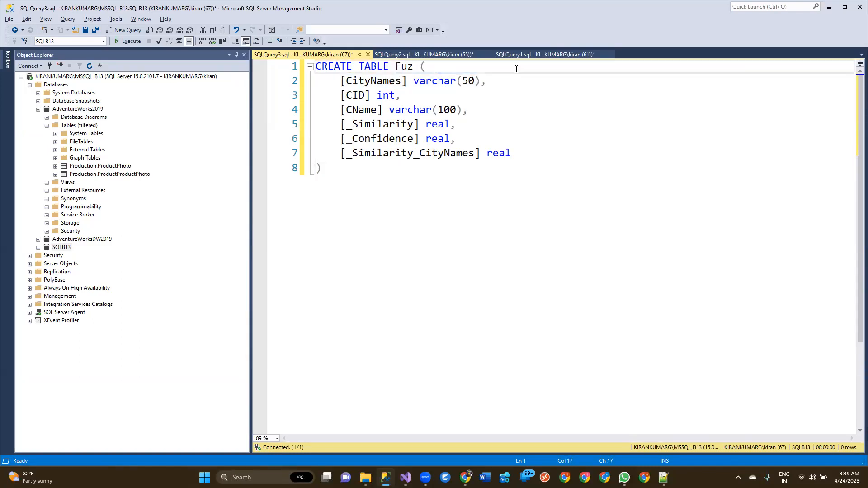